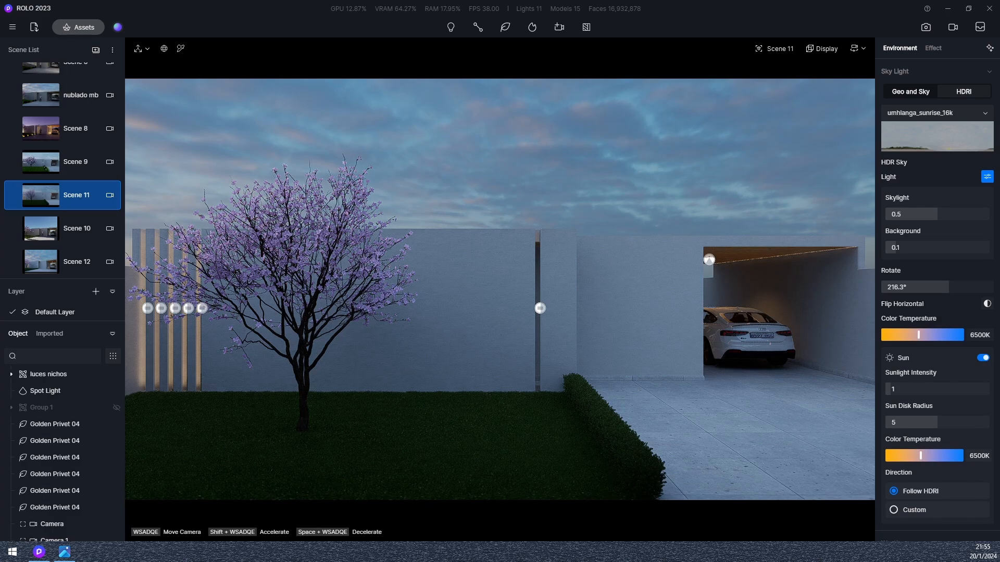
Step: Examine the house from outside the front wall and from above, covering the garden, gate and driveway
key("s")
right_click_drag(607, 335, 530, 471)
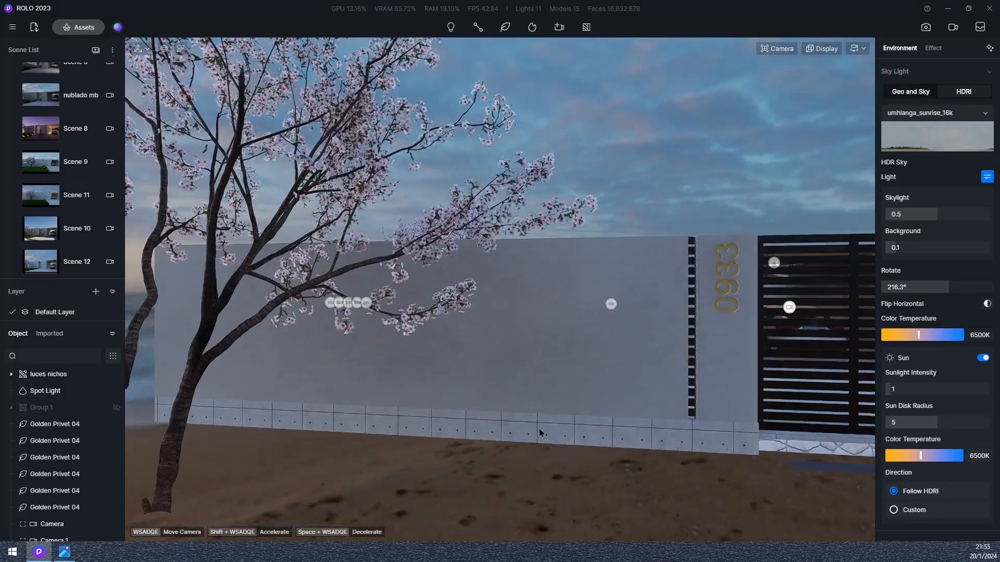
key("q")
right_click_drag(567, 364, 568, 494)
key("d")
right_click_drag(480, 447, 448, 501)
key("q")
right_click_drag(364, 308, 424, 368)
key("s")
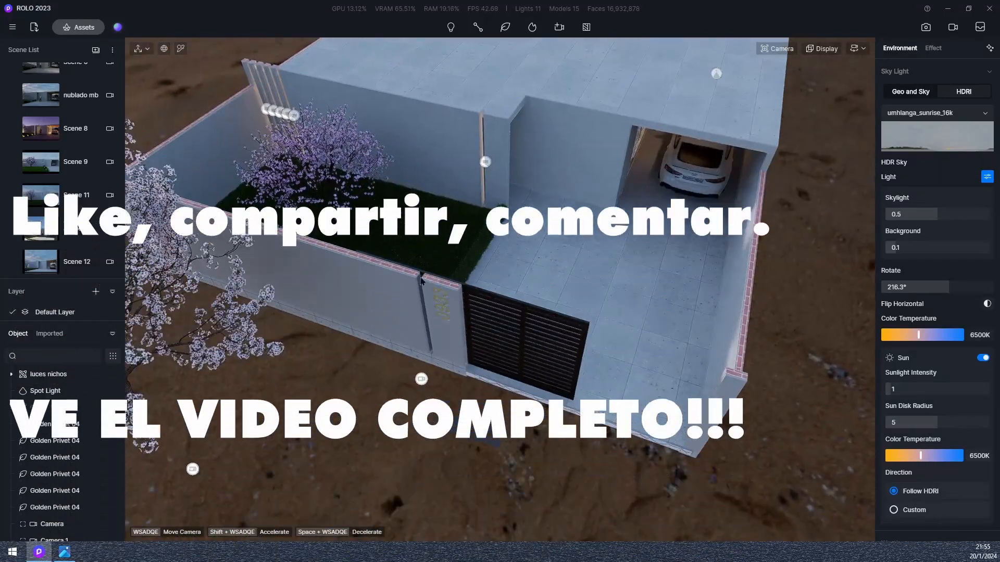
right_click_drag(541, 315, 646, 268)
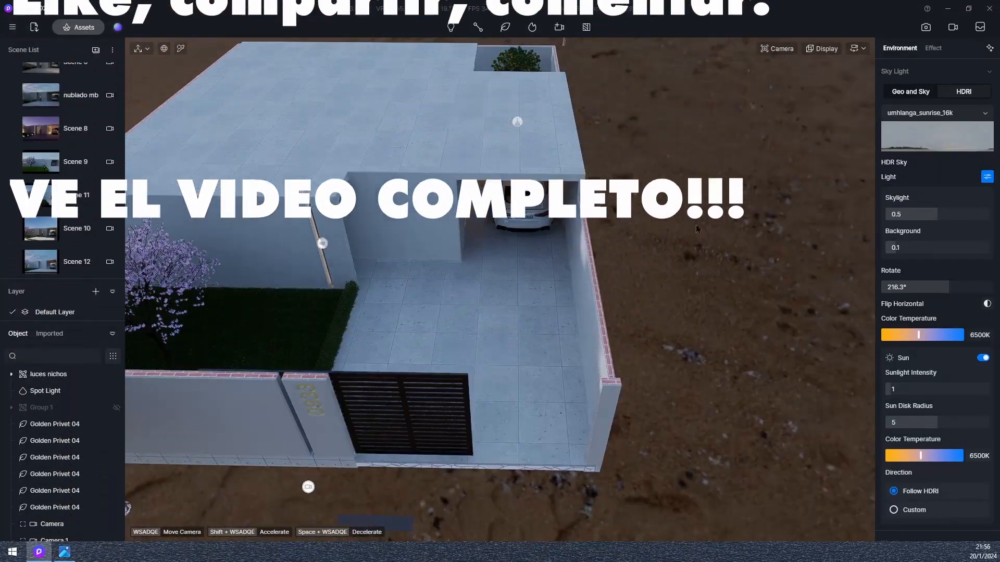
right_click_drag(460, 341, 429, 285)
key("e")
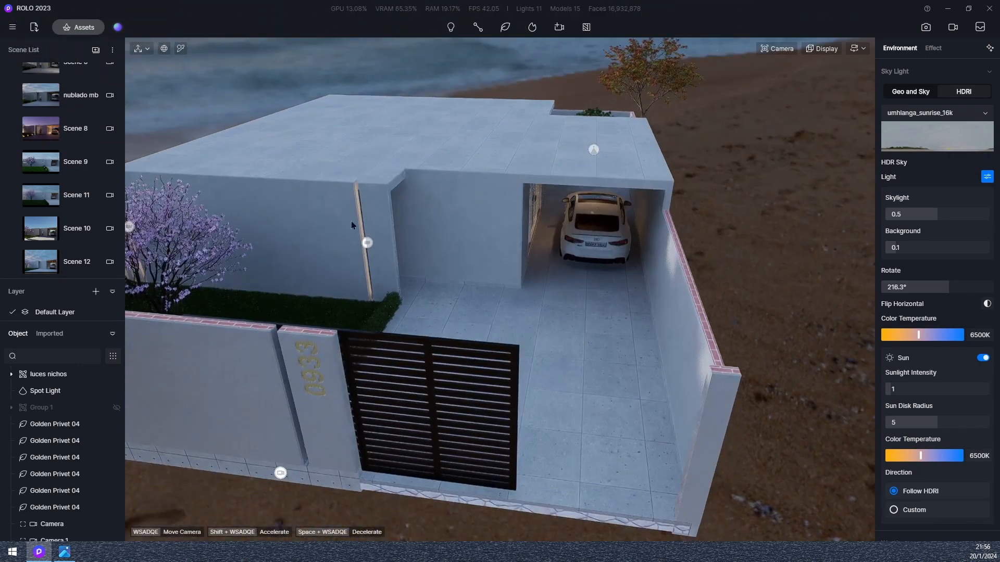
right_click_drag(639, 277, 546, 320)
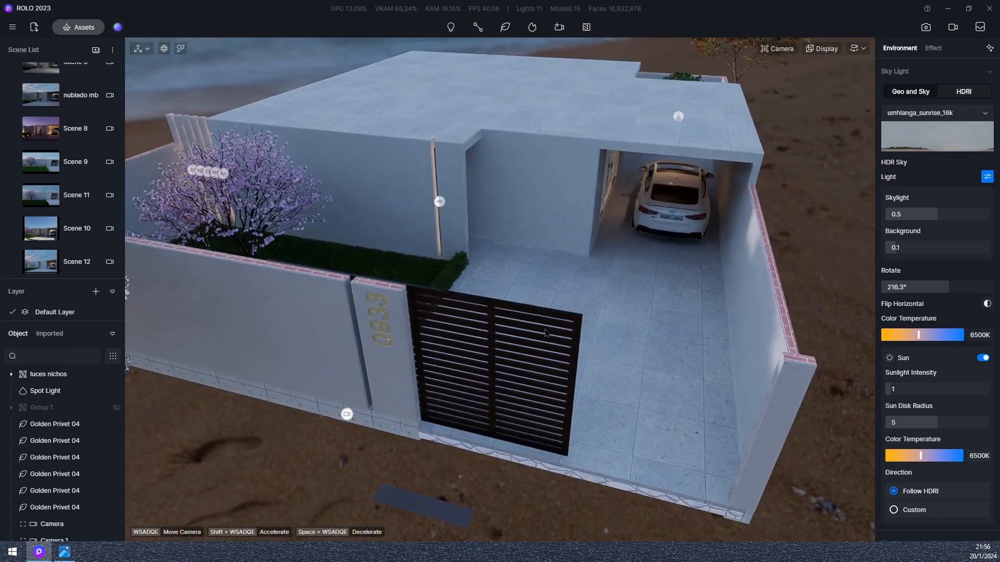
key("s")
key("s")
key("s")
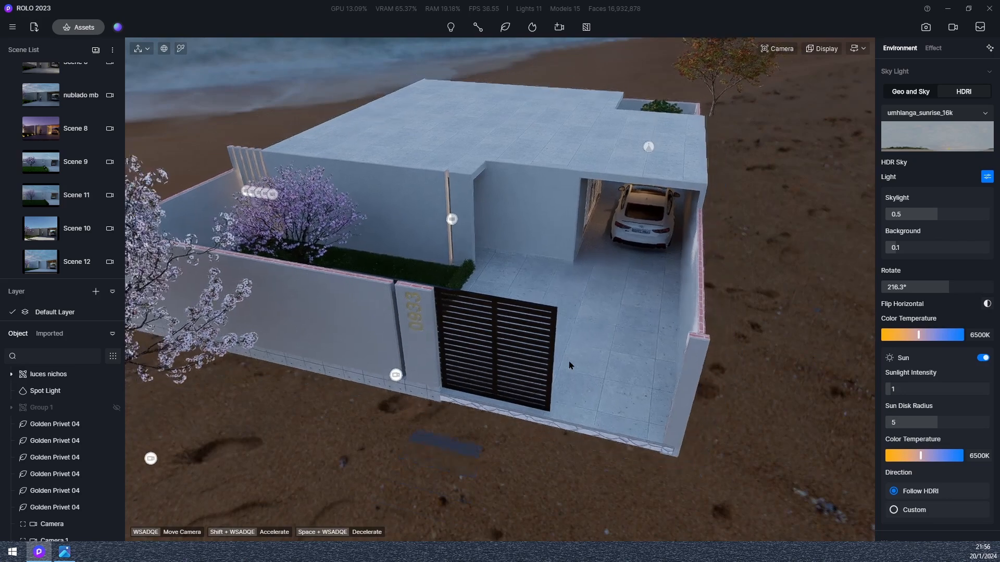
right_click_drag(667, 382, 639, 405)
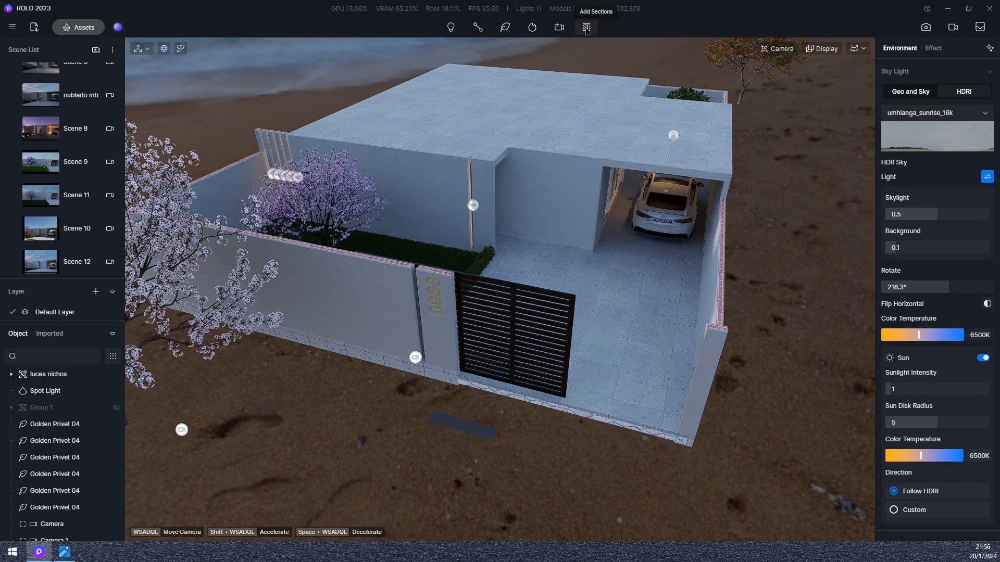
Step: Add a section plane on the front wall and shift it inward to about X 1765, Y 9922, Z 1368, cutting away the wall and gate
left_click(586, 29)
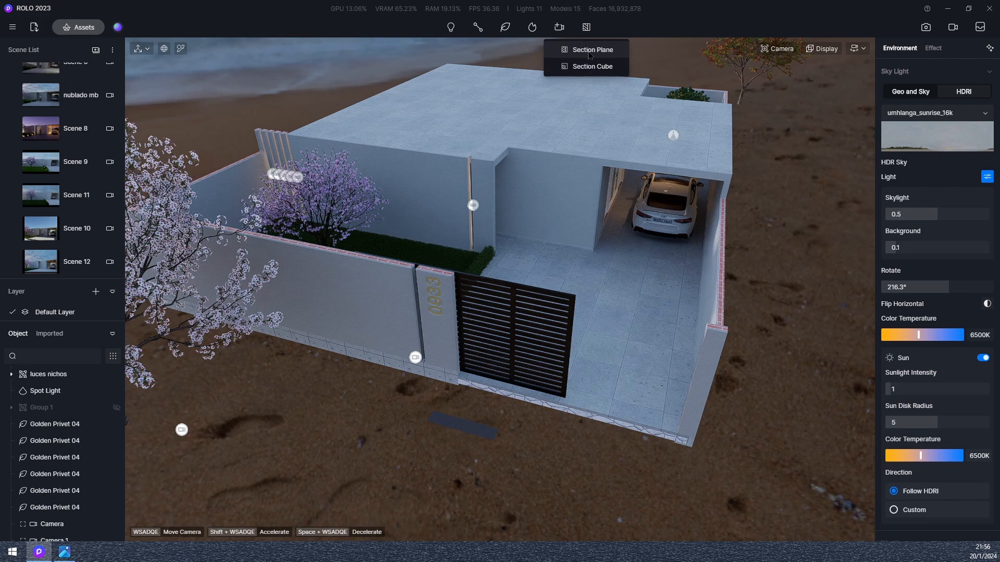
left_click(589, 50)
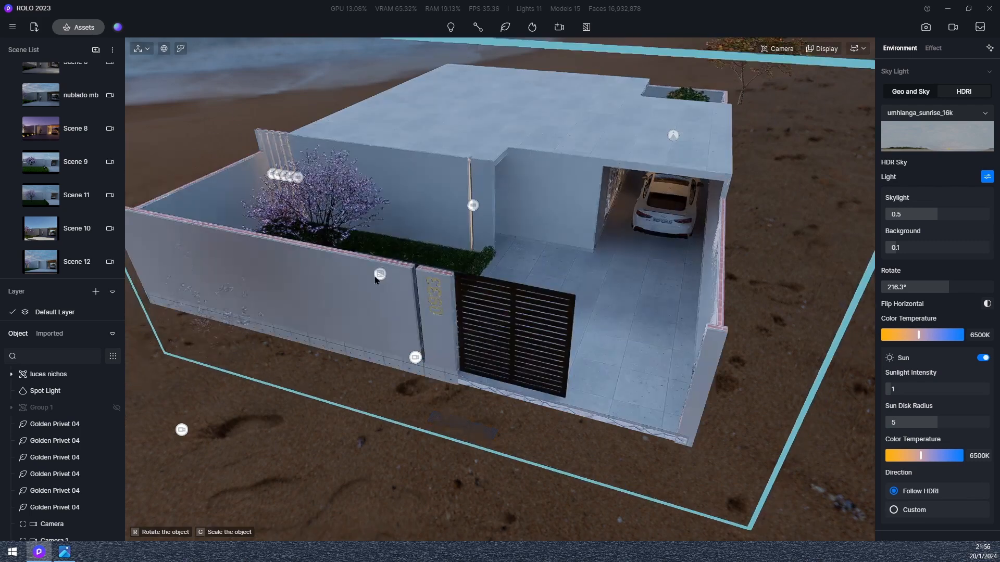
left_click(371, 307)
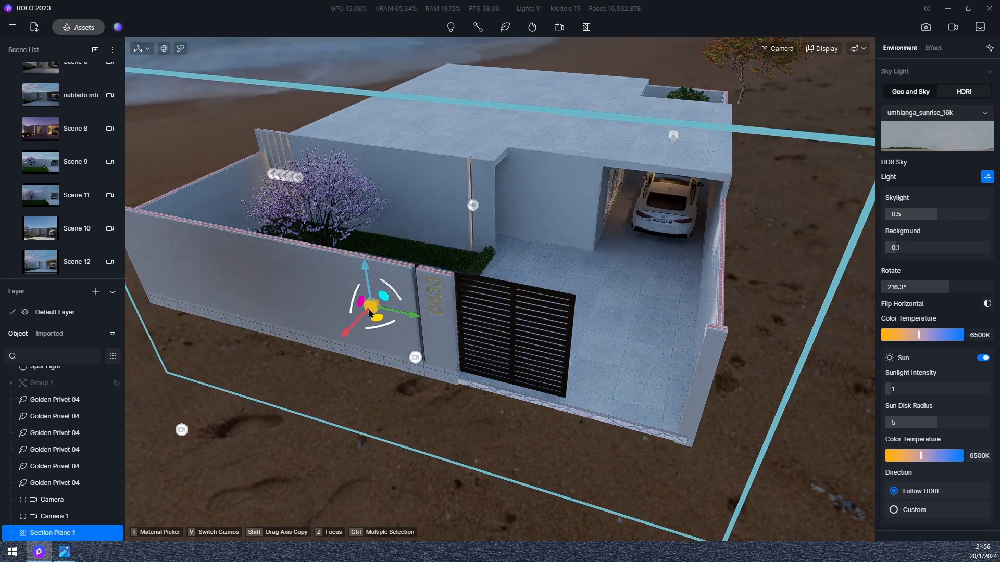
left_click_drag(344, 341, 364, 336)
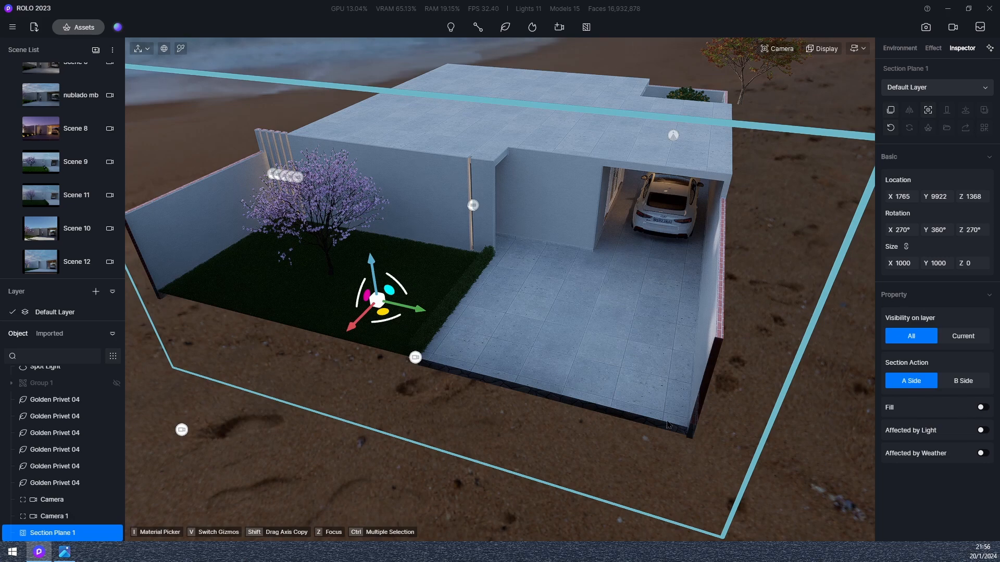
Step: Enable Fill, Affected by Light and Affected by Weather for the section plane, and preview the fill color on the cut
scroll(706, 426, "up", 5)
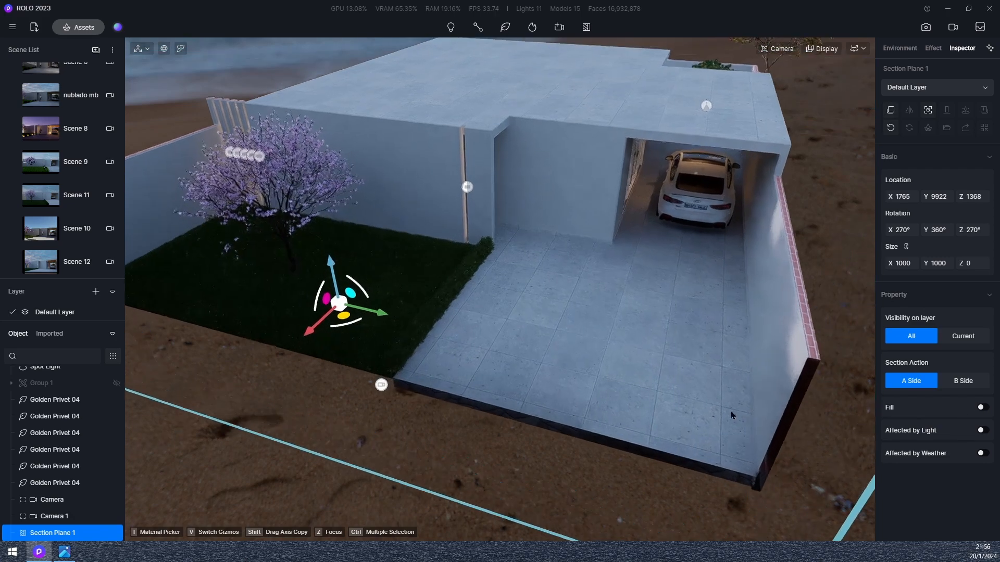
scroll(762, 449, "up", 3)
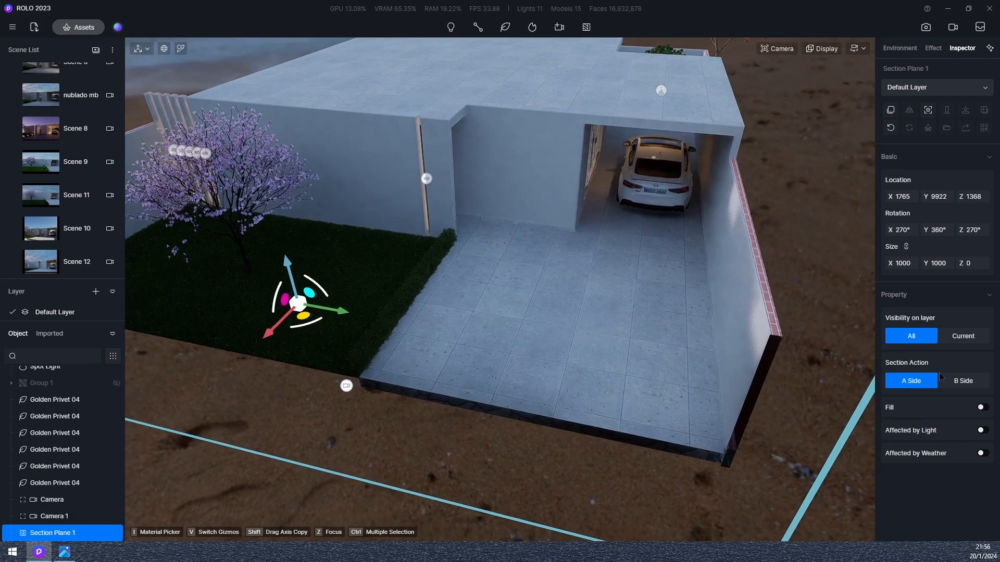
left_click(983, 408)
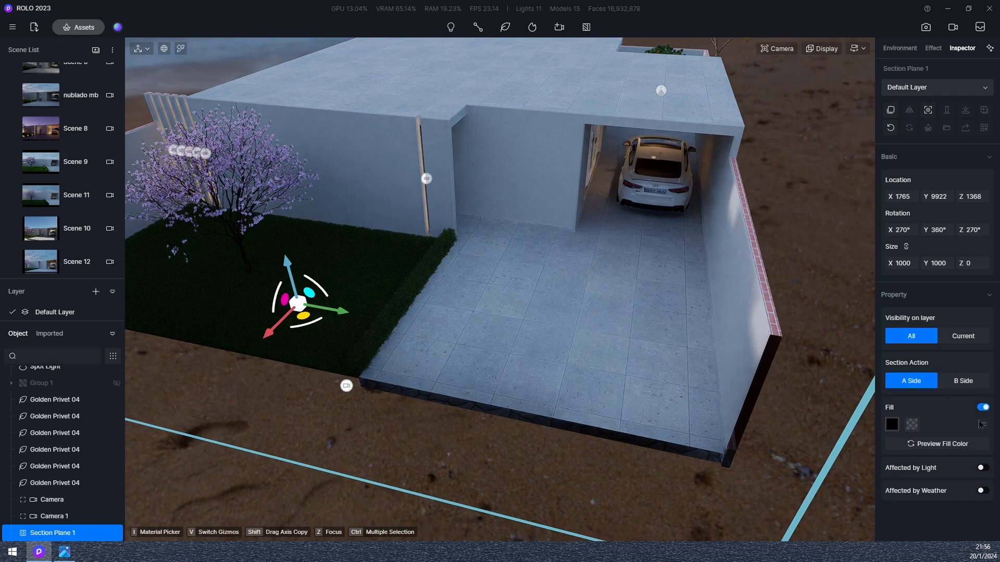
scroll(720, 427, "down", 2)
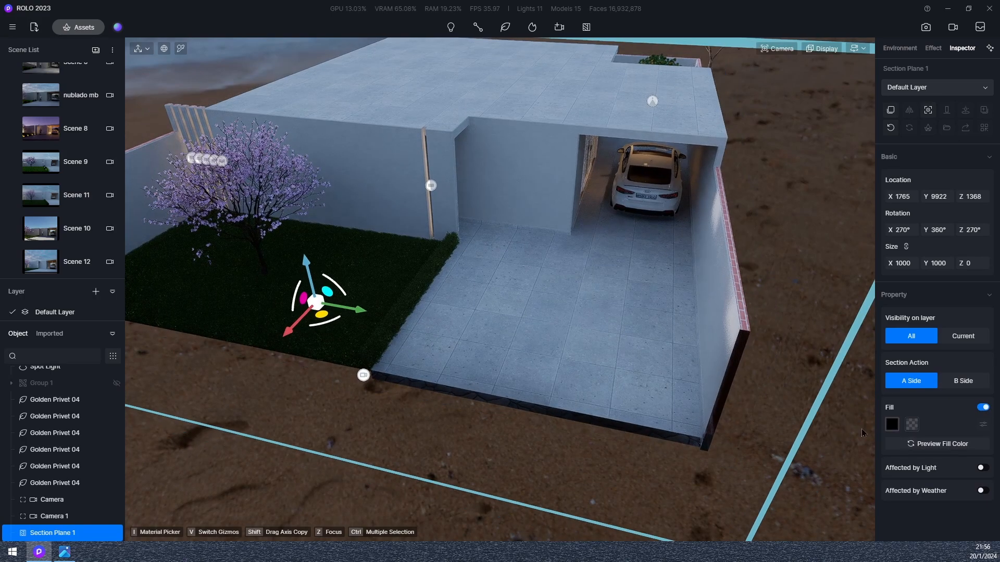
right_click_drag(696, 426, 730, 254)
key("q")
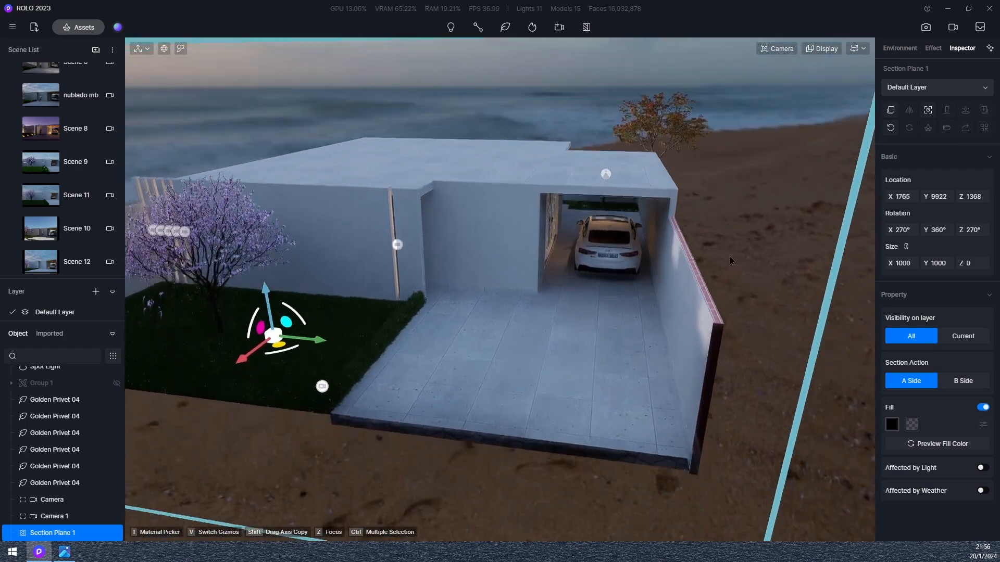
left_click(983, 468)
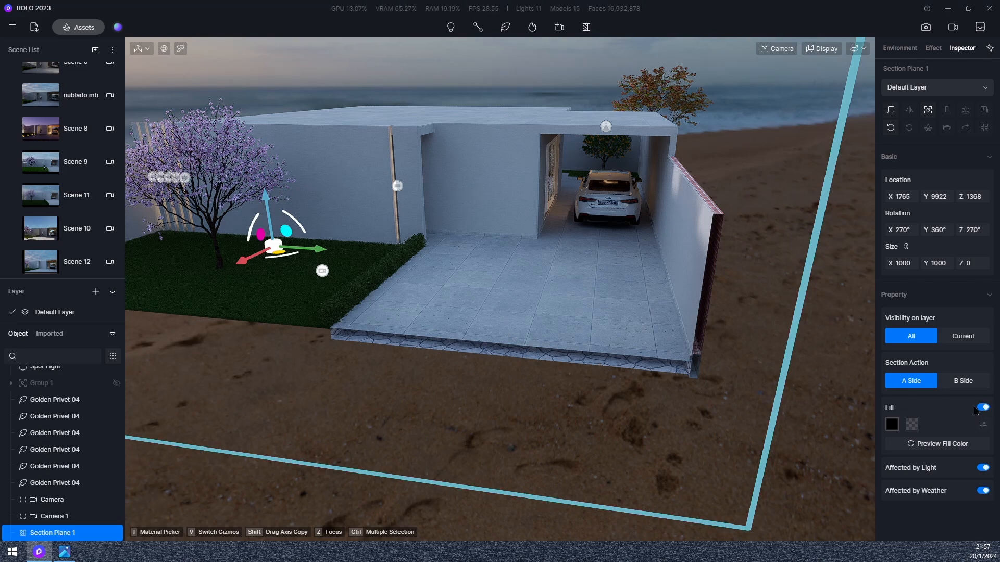
left_click(917, 444)
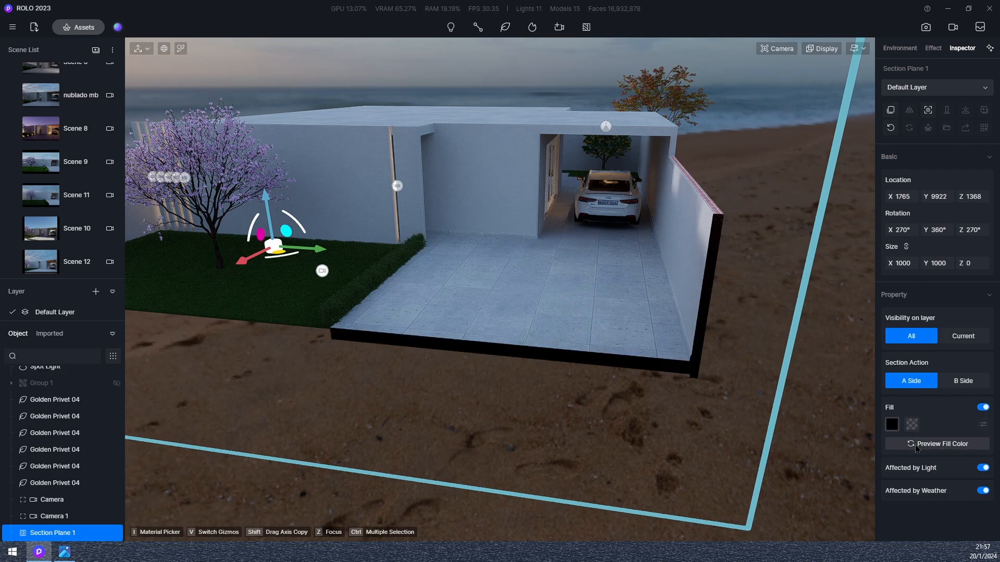
Step: Change the section fill color to a very dark grey with an HSV value of 10
left_click(892, 425)
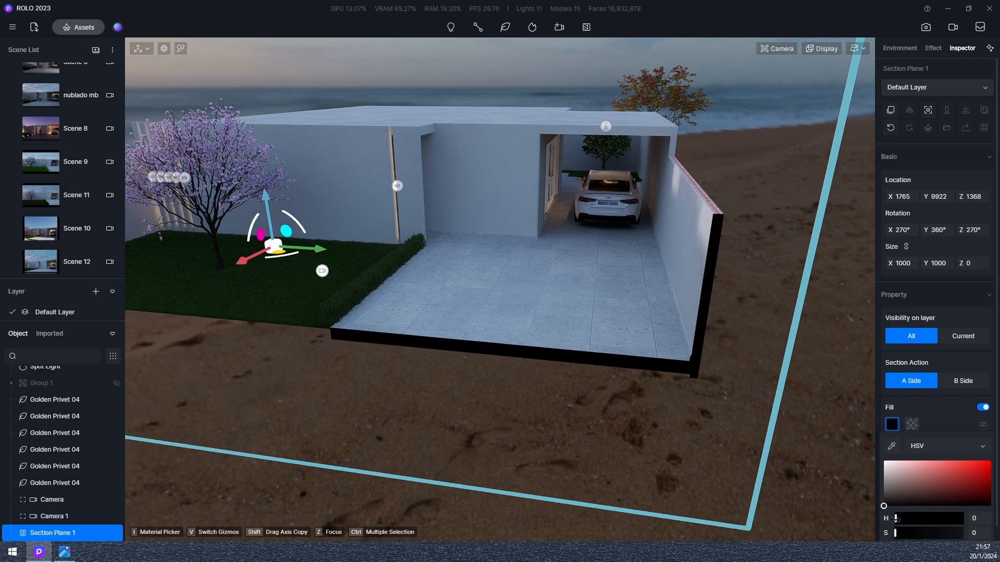
left_click_drag(884, 508, 880, 500)
scroll(932, 516, "down", 1)
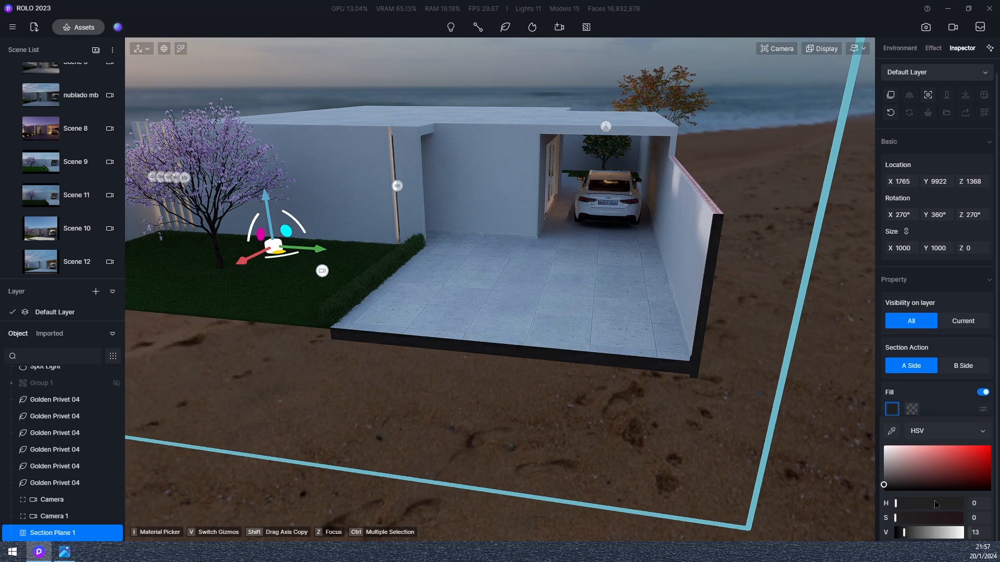
left_click(979, 532)
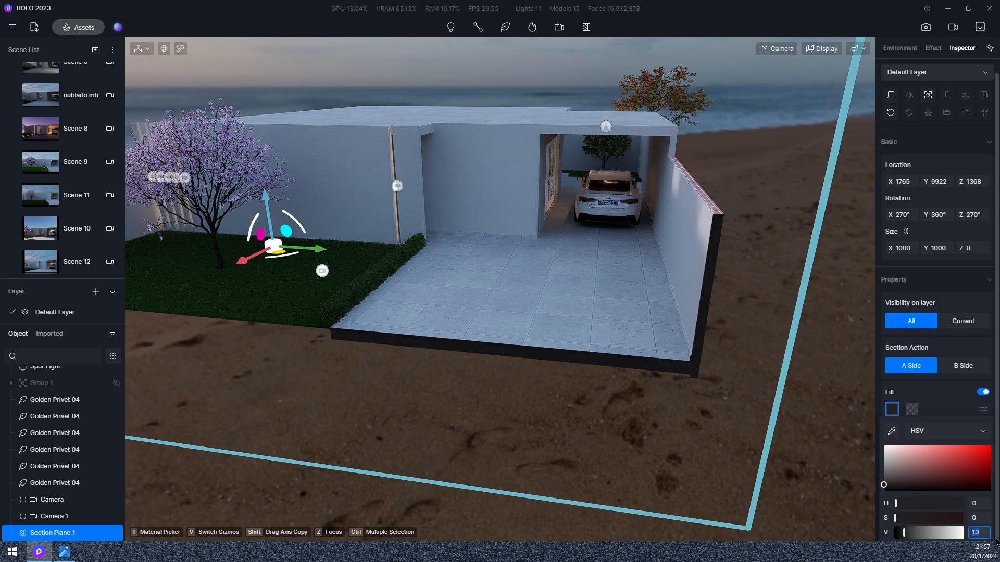
type("10")
key("Return")
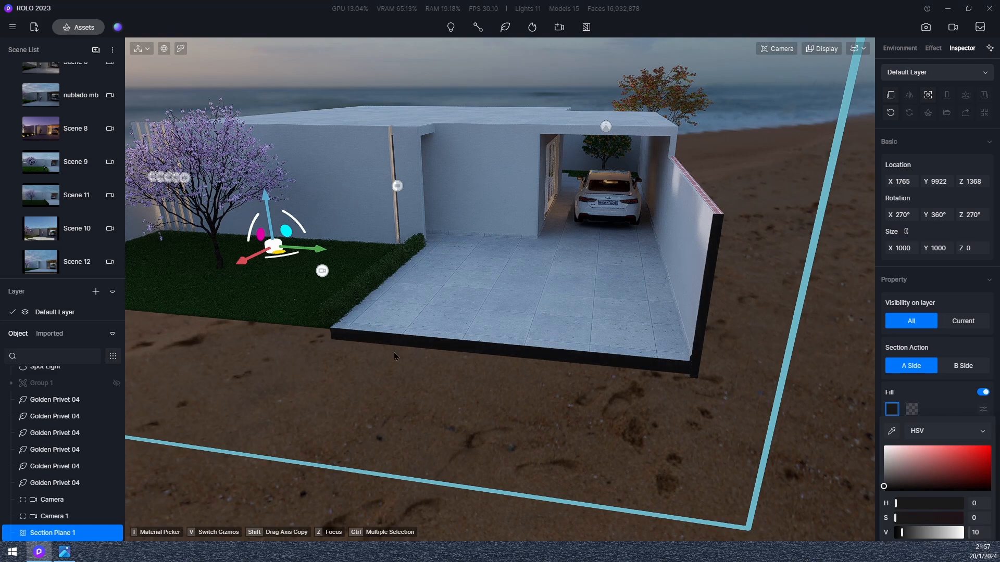
Step: Switch the viewport to the Front orthographic view of the sectioned house
scroll(577, 349, "down", 2)
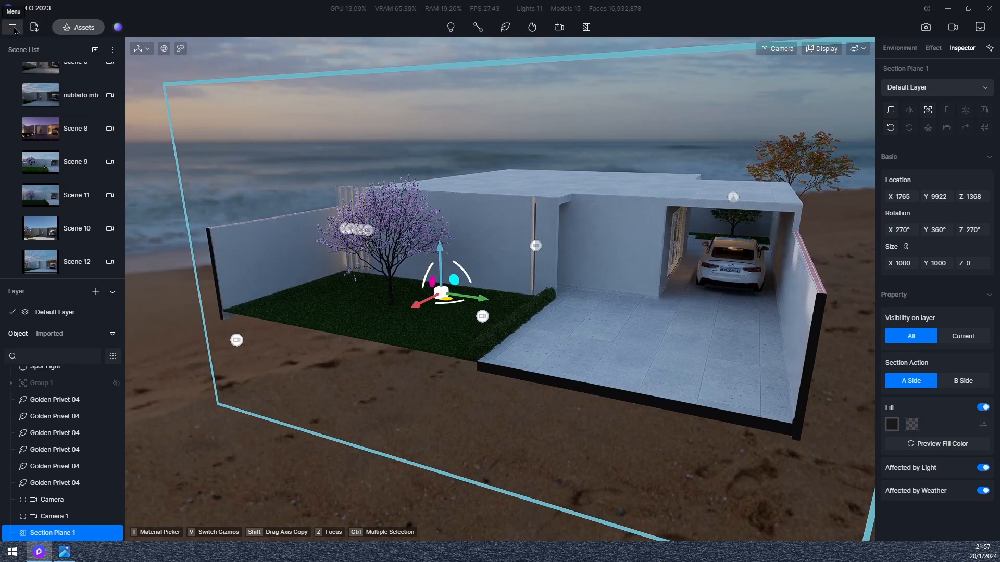
left_click(13, 27)
mouse_move(31, 83)
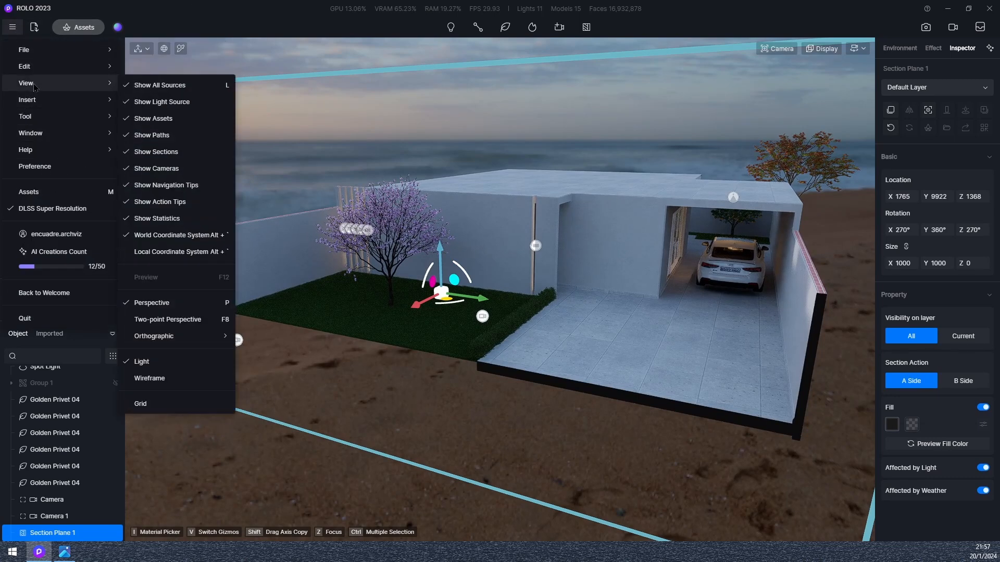
mouse_move(156, 339)
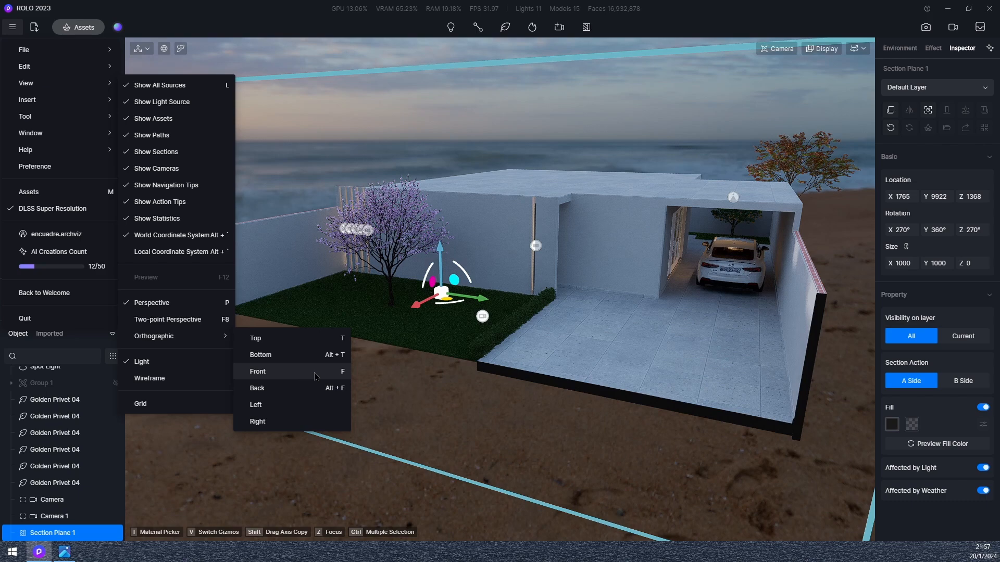
left_click(447, 407)
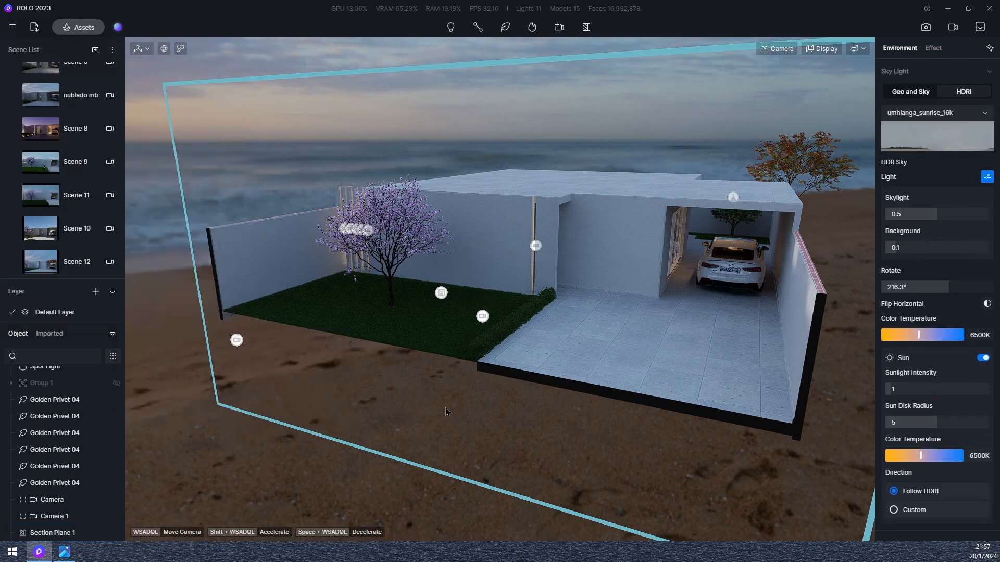
key("1")
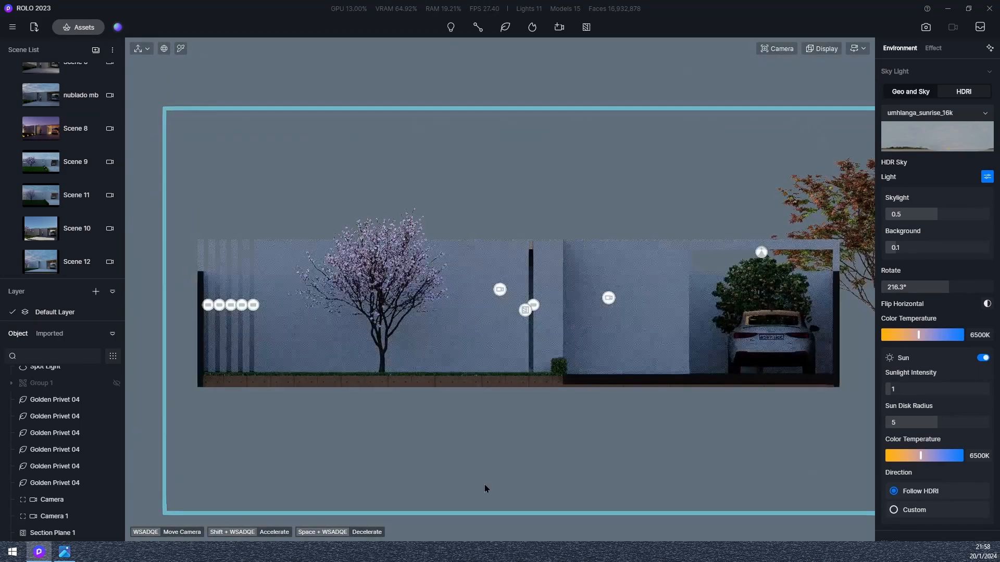
Step: Frame the whole front section in the viewport and save the view as a new scene
scroll(485, 489, "down", 4)
scroll(513, 307, "up", 5)
scroll(563, 266, "up", 2)
scroll(277, 462, "down", 3)
scroll(532, 381, "down", 1)
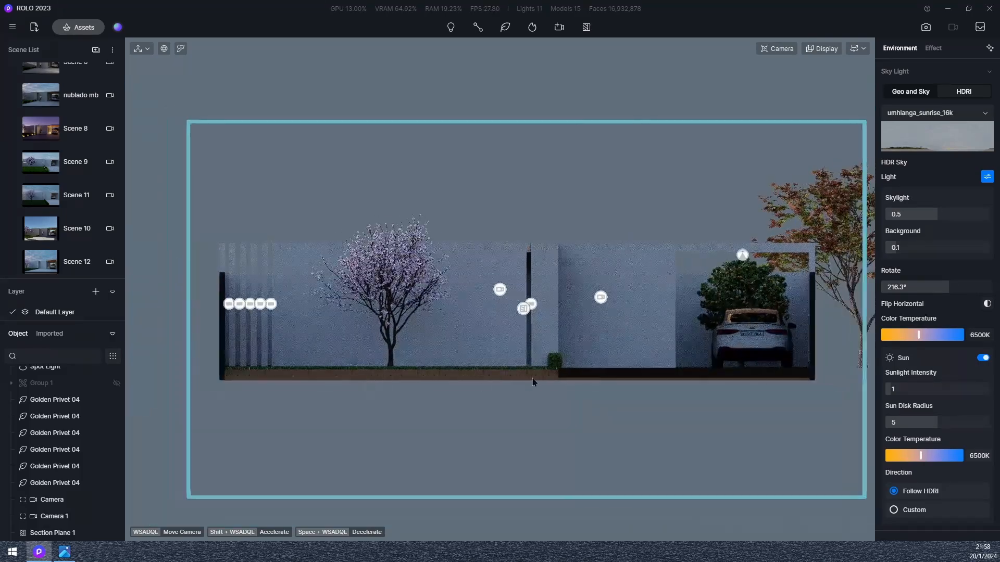
scroll(492, 410, "down", 1)
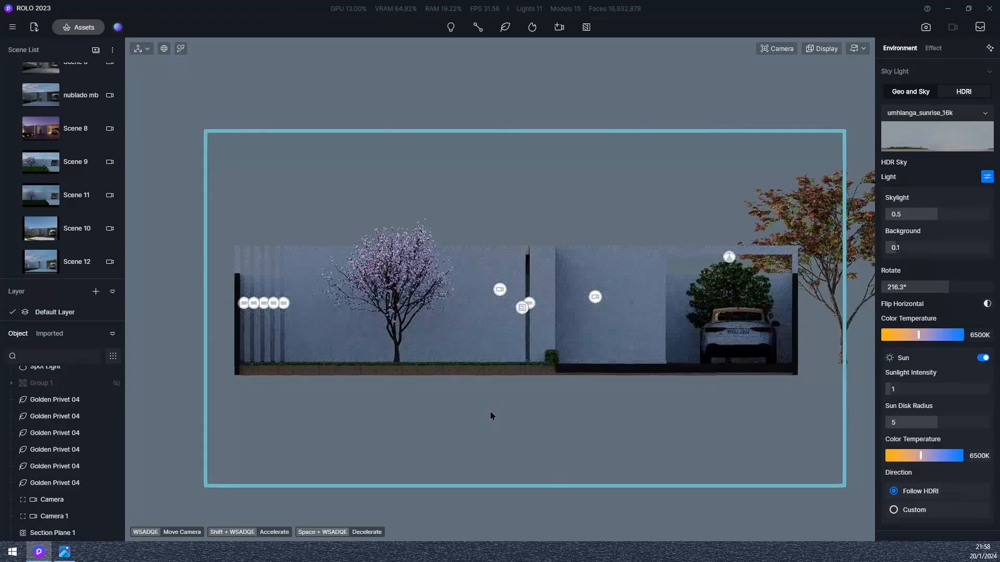
scroll(469, 428, "up", 3)
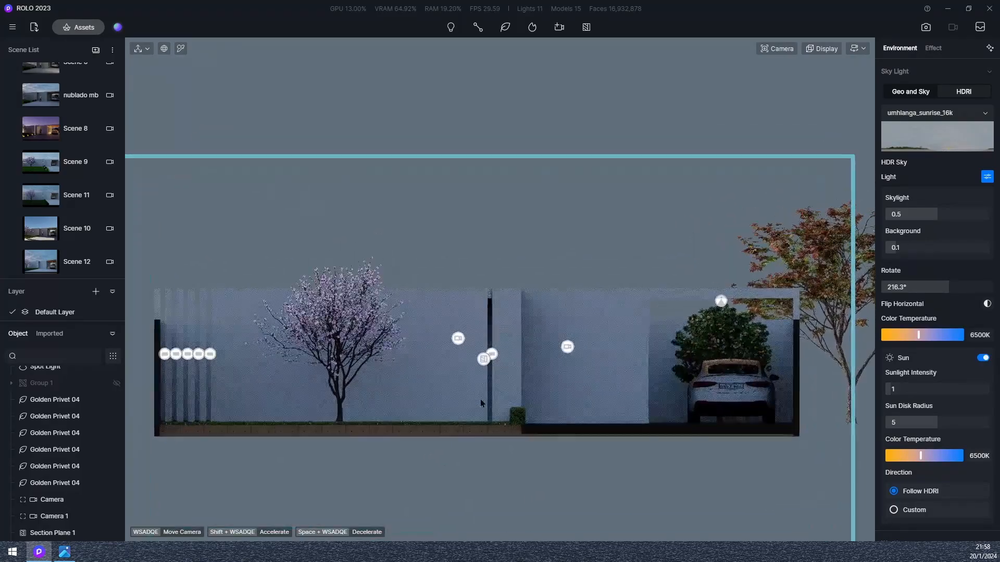
scroll(540, 400, "up", 3)
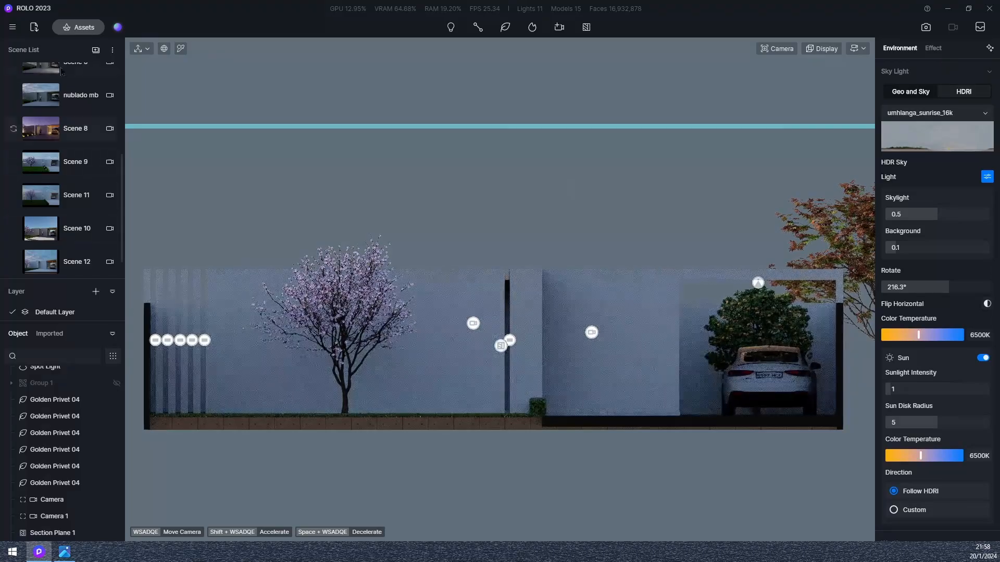
left_click(95, 50)
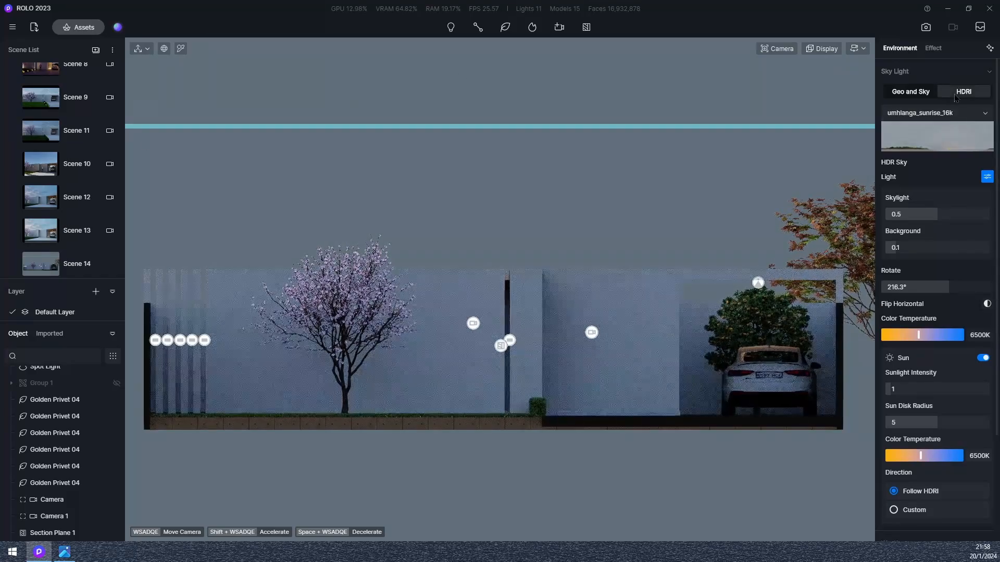
Step: Switch the sky light to Geo and Sky, with the time at 15:08 and the north offset at -19.1°
left_click(930, 97)
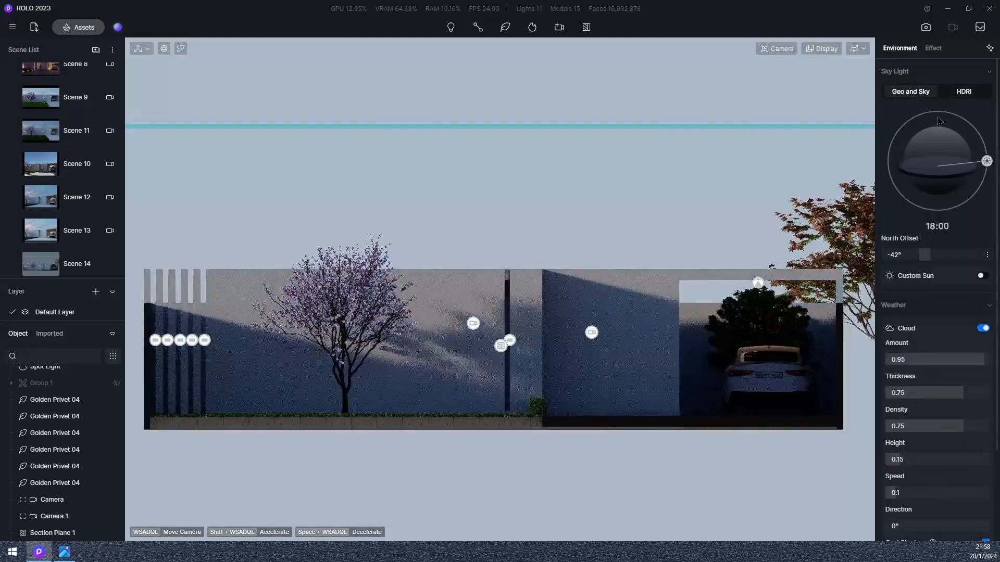
left_click_drag(986, 161, 974, 129)
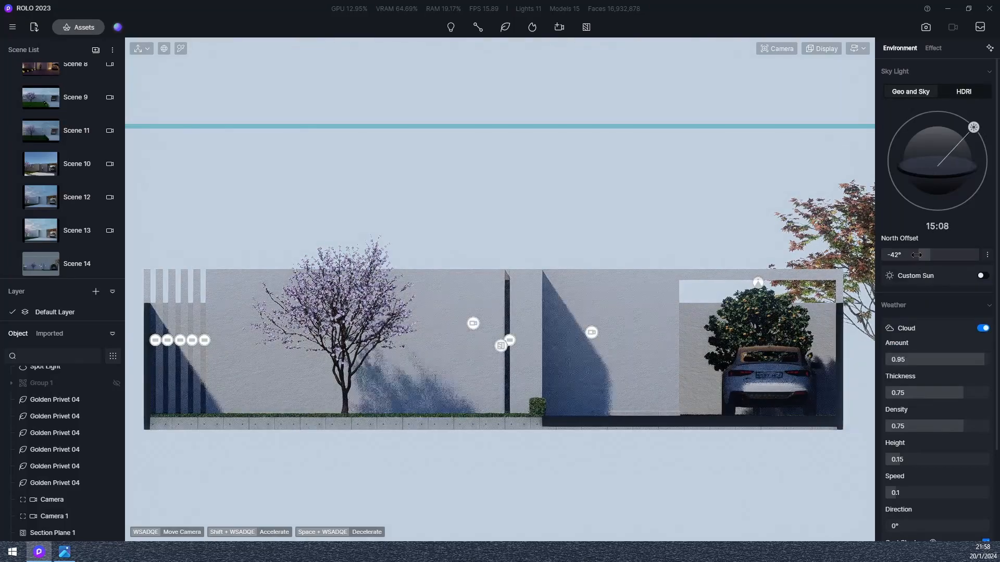
mouse_move(915, 255)
left_mouse_down()
mouse_move(933, 255)
mouse_move(926, 255)
left_mouse_up()
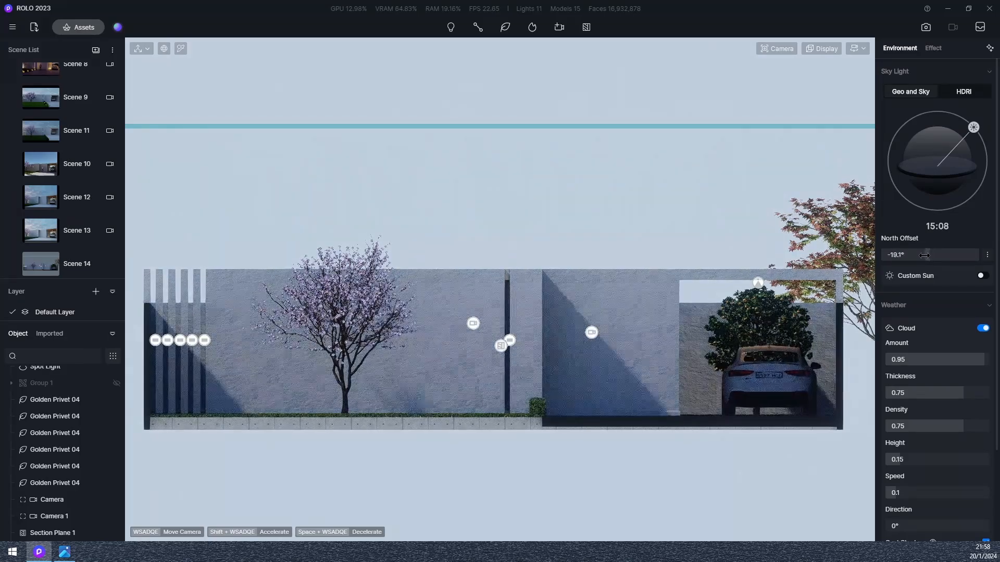
Step: Set the sky light's north offset to -20° and turn off the clouds
left_click_drag(925, 254, 924, 254)
left_click(937, 252)
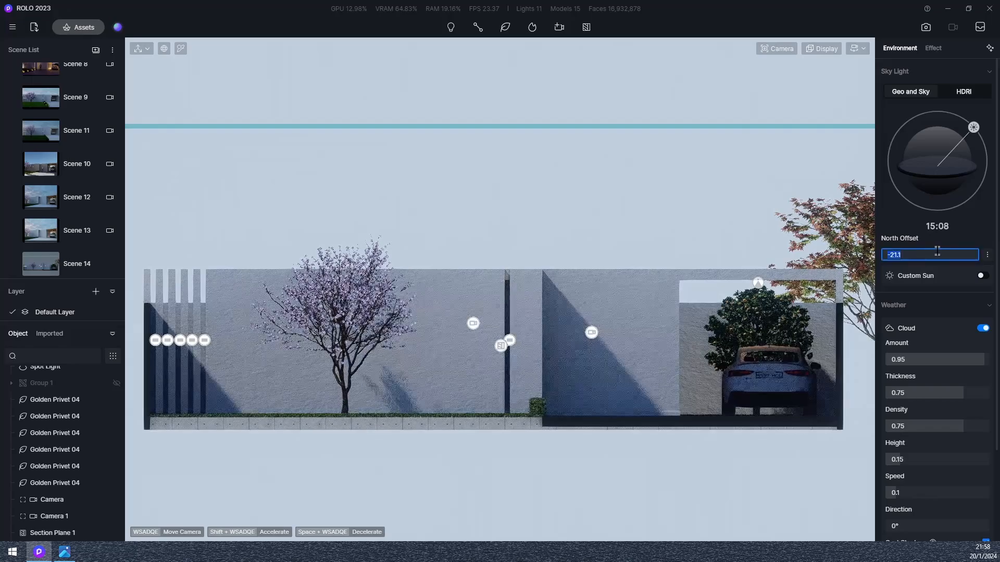
type("-20")
key("Return")
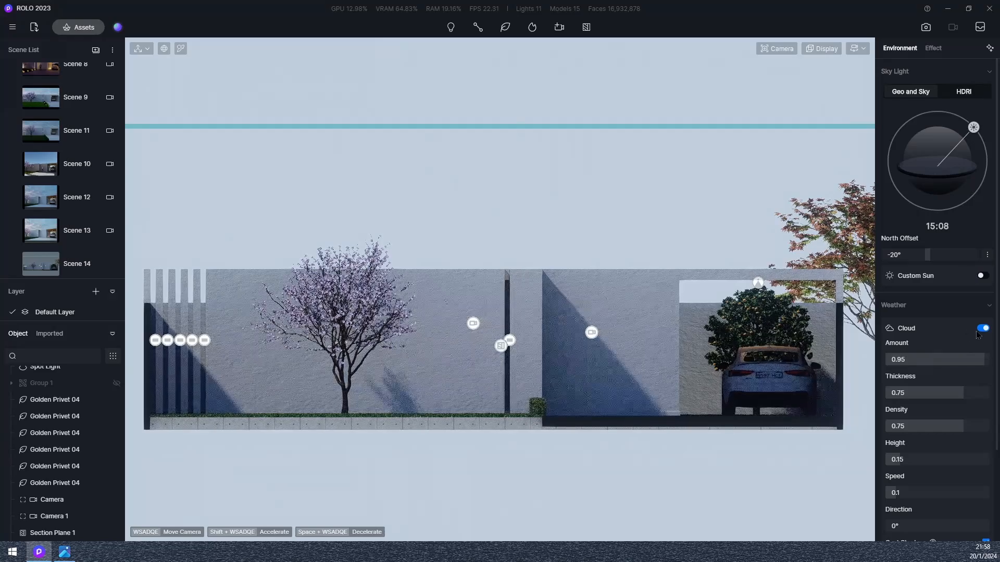
left_click(983, 329)
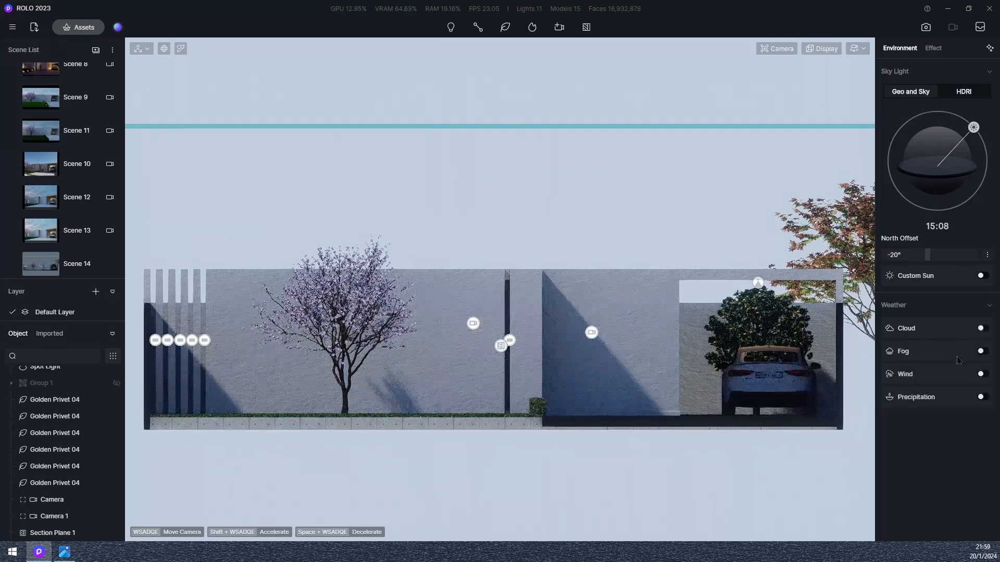
Step: Set the sunlight intensity to 1 and the sun disk radius to 0.5 in the advanced sky settings
left_click(987, 255)
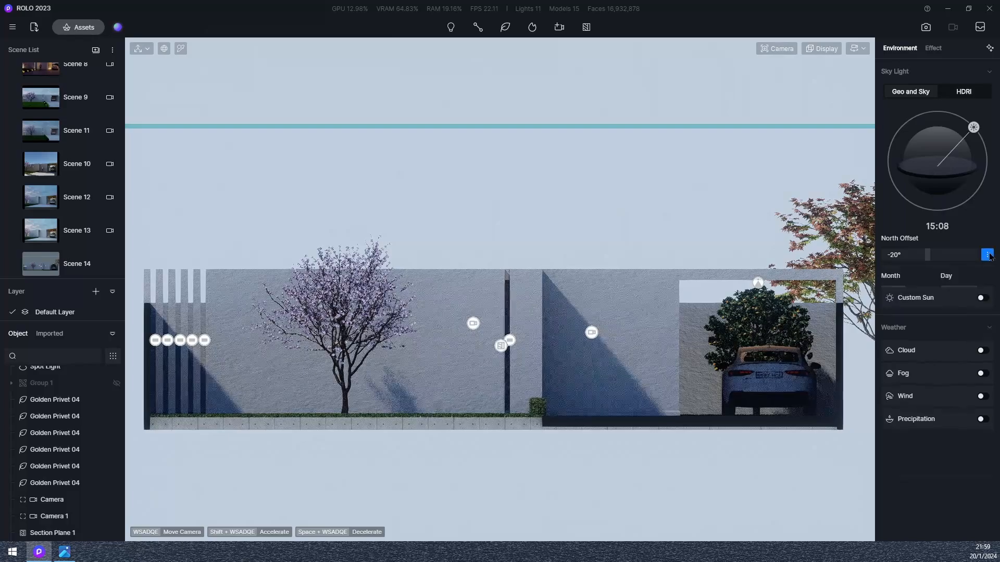
left_click(934, 355)
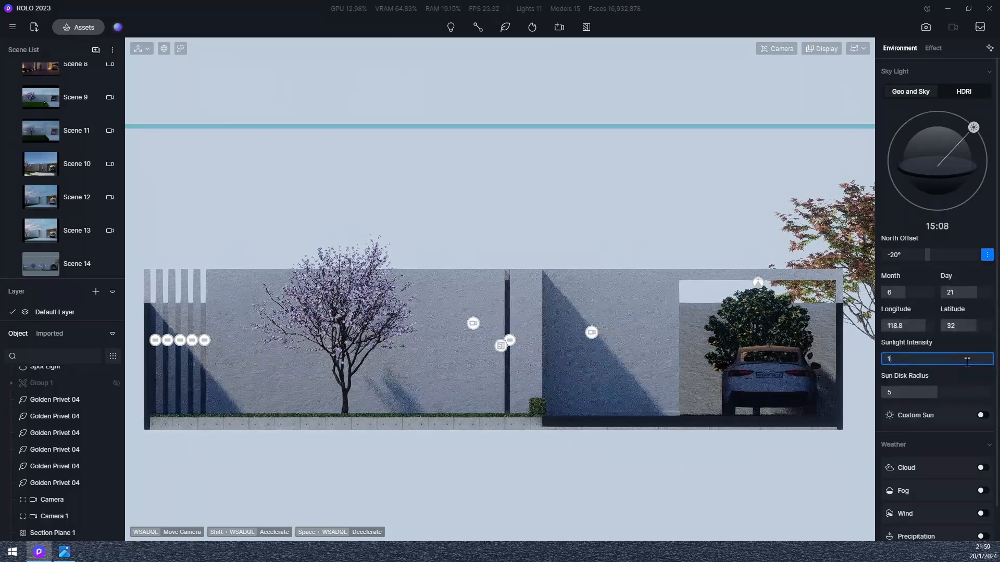
key("Return")
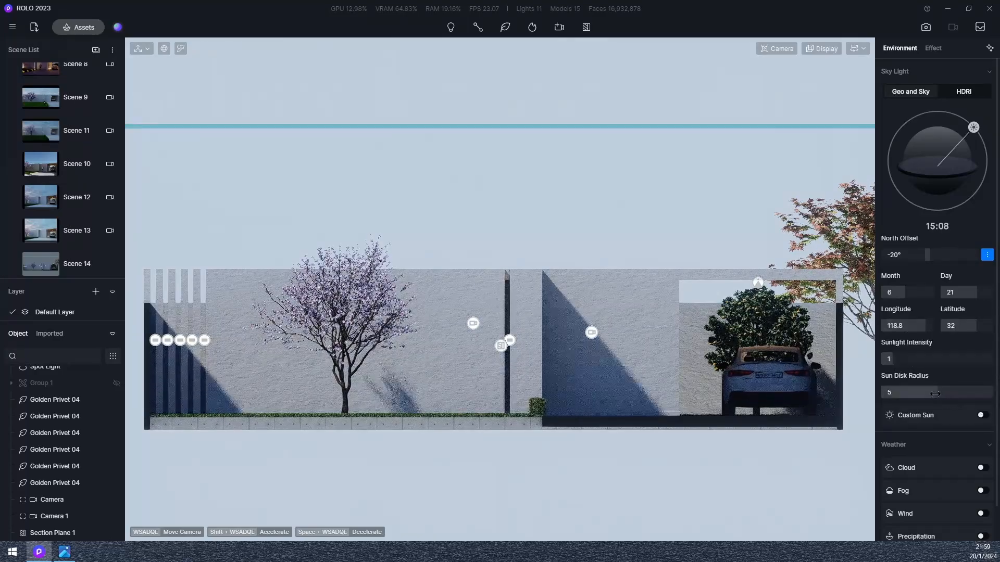
left_click_drag(918, 397, 907, 405)
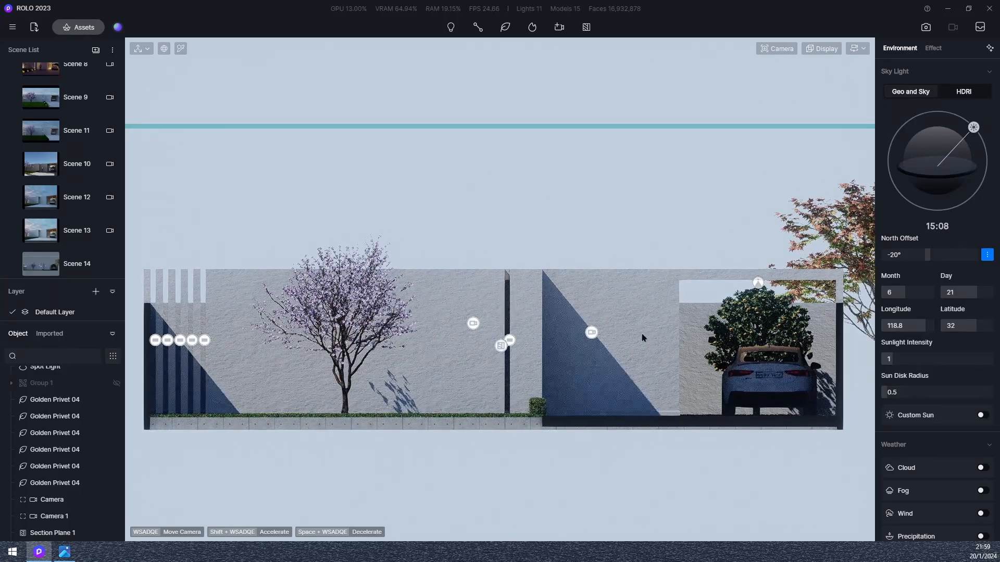
Step: Update Scene 14 with the current sky and weather settings
scroll(925, 411, "down", 1)
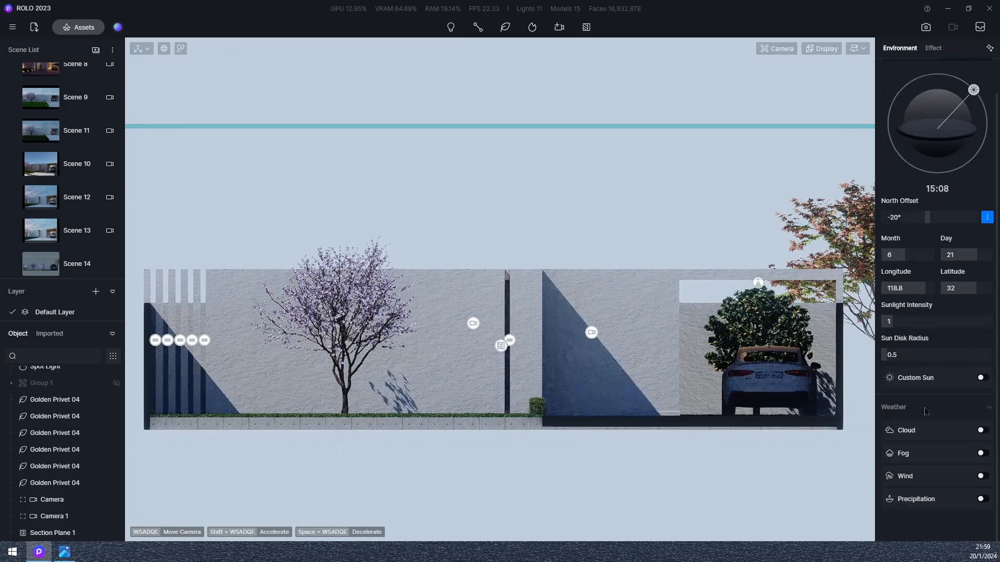
scroll(937, 156, "up", 1)
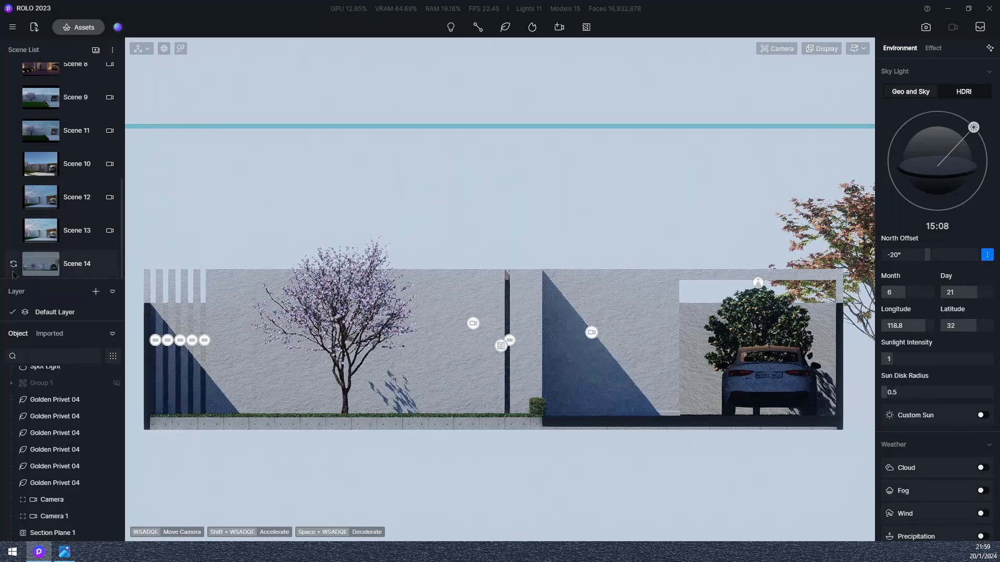
left_click(14, 264)
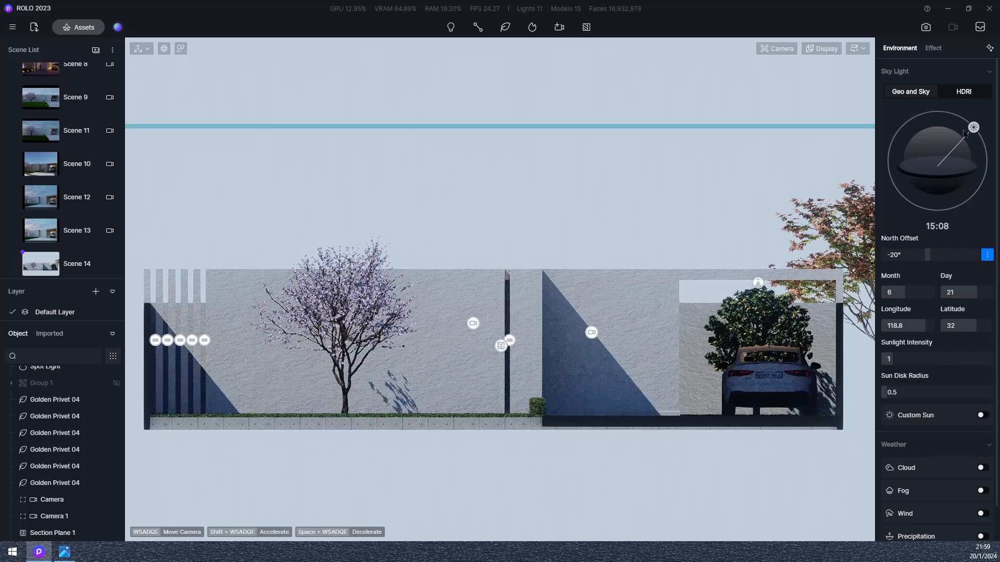
Step: Compare the view without the Day Night LUT and with exposure at -0.2, restoring the LUT and an exposure of -0.25
left_click(934, 48)
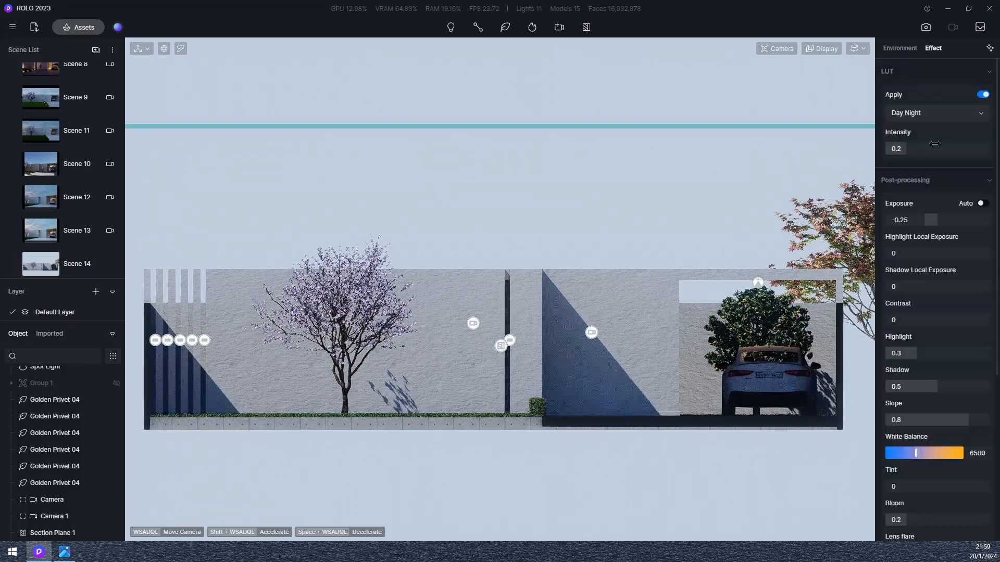
left_click(987, 96)
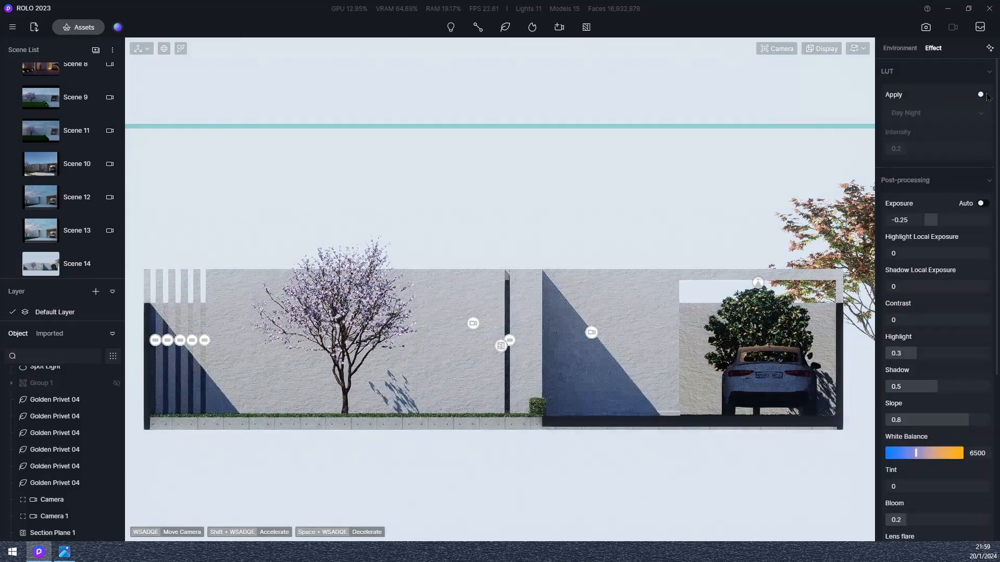
left_click(982, 95)
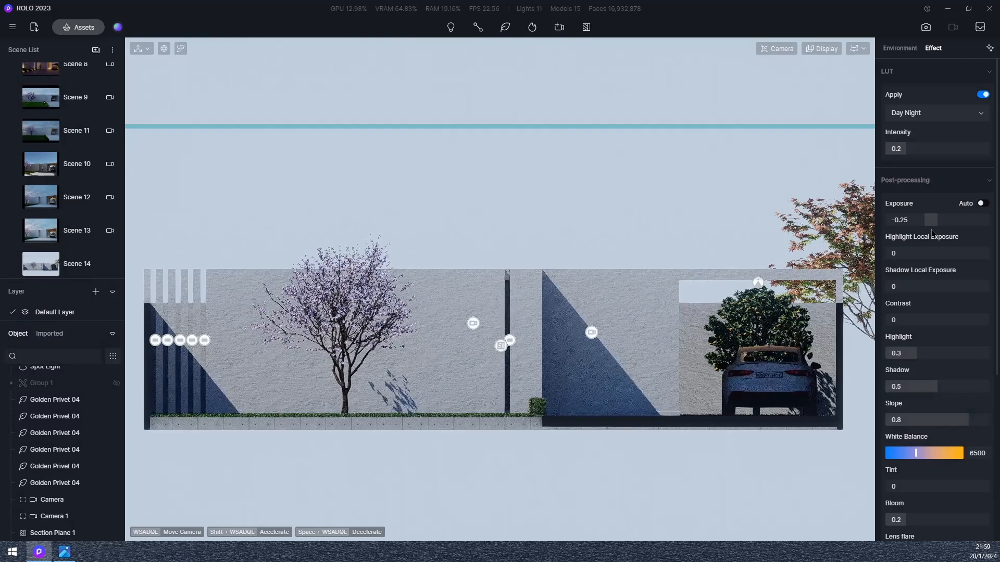
left_click_drag(923, 224, 927, 223)
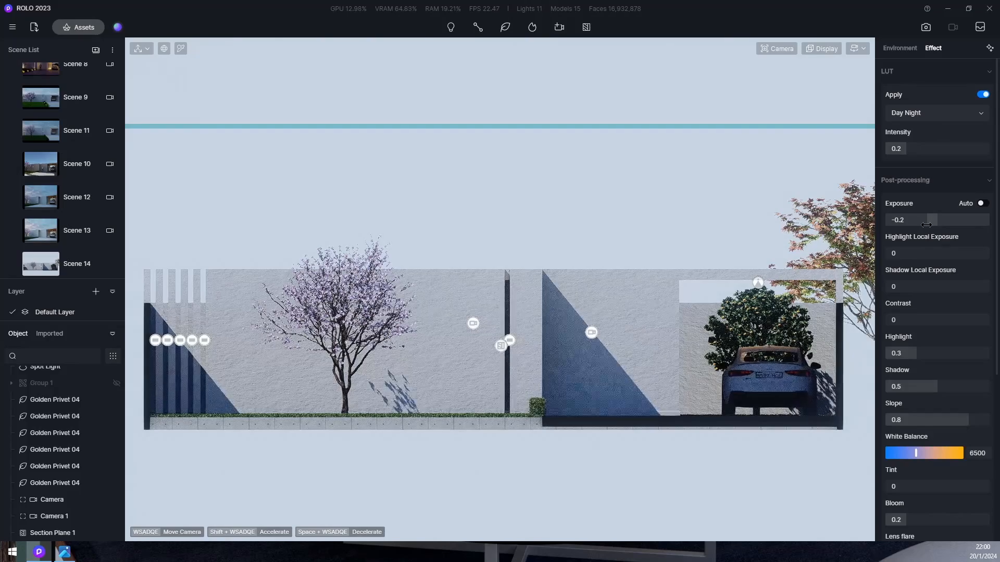
left_click_drag(925, 224, 923, 224)
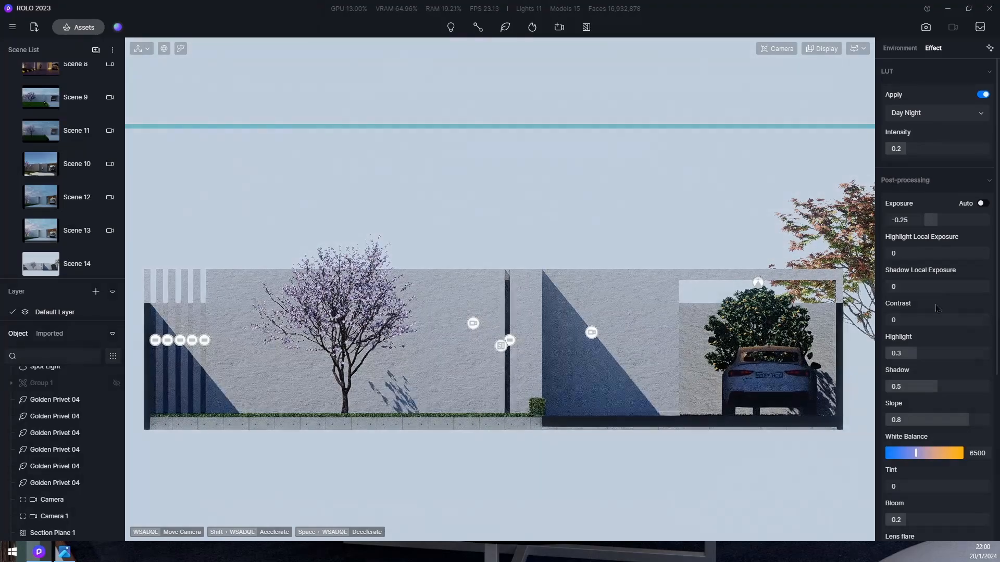
Step: Set the highlight local exposure to 0.3, shadow local exposure to 0.15 and contrast to 0.05
left_click_drag(938, 254, 901, 301)
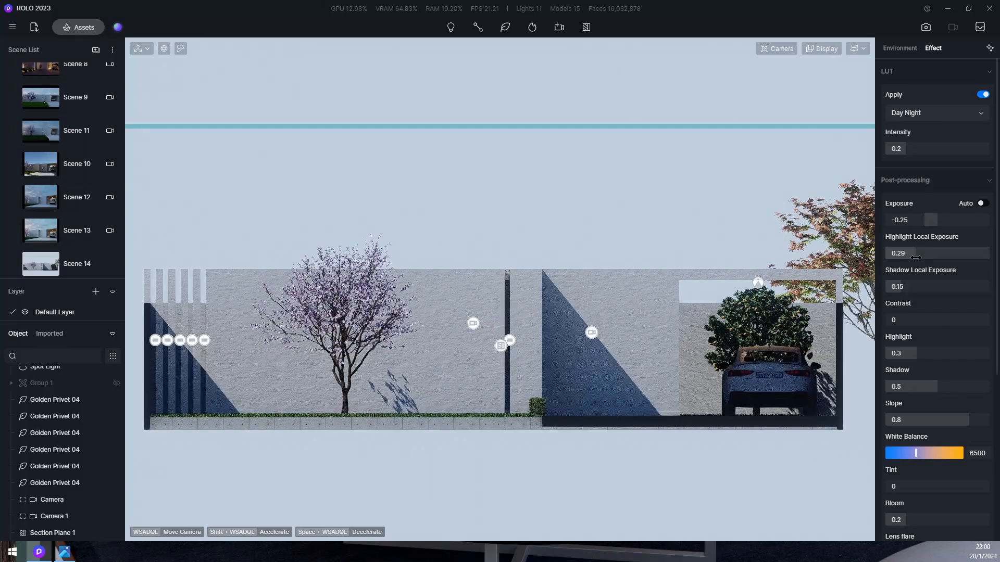
left_click_drag(918, 258, 917, 258)
mouse_move(933, 322)
left_mouse_down()
mouse_move(959, 322)
mouse_move(904, 323)
mouse_move(939, 322)
left_mouse_up()
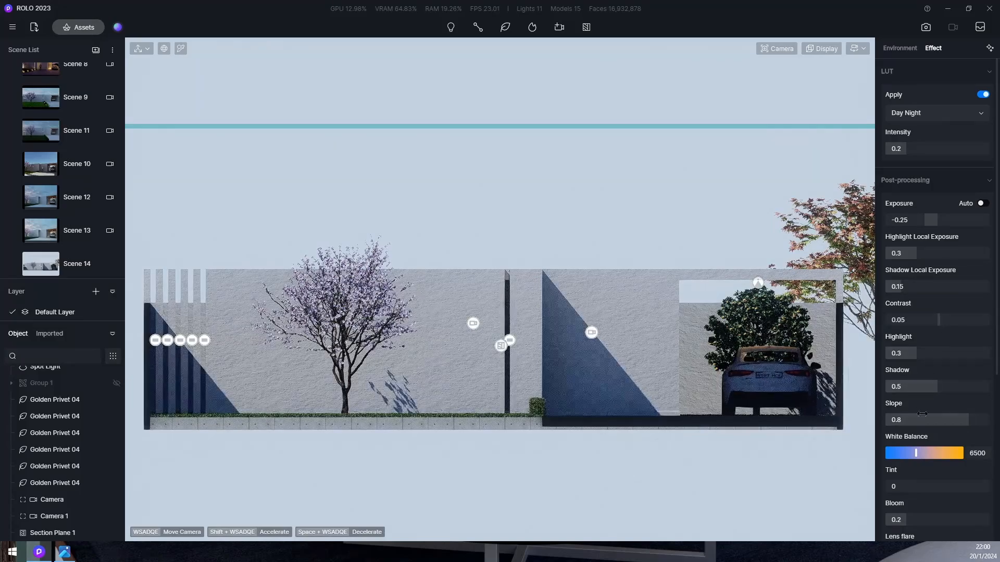
scroll(934, 463, "down", 1)
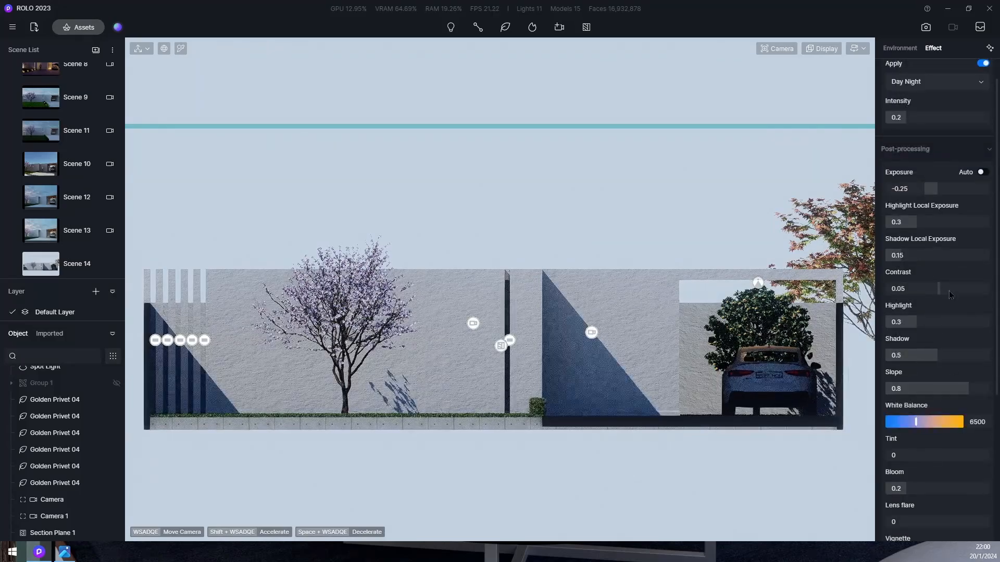
scroll(934, 432, "down", 2)
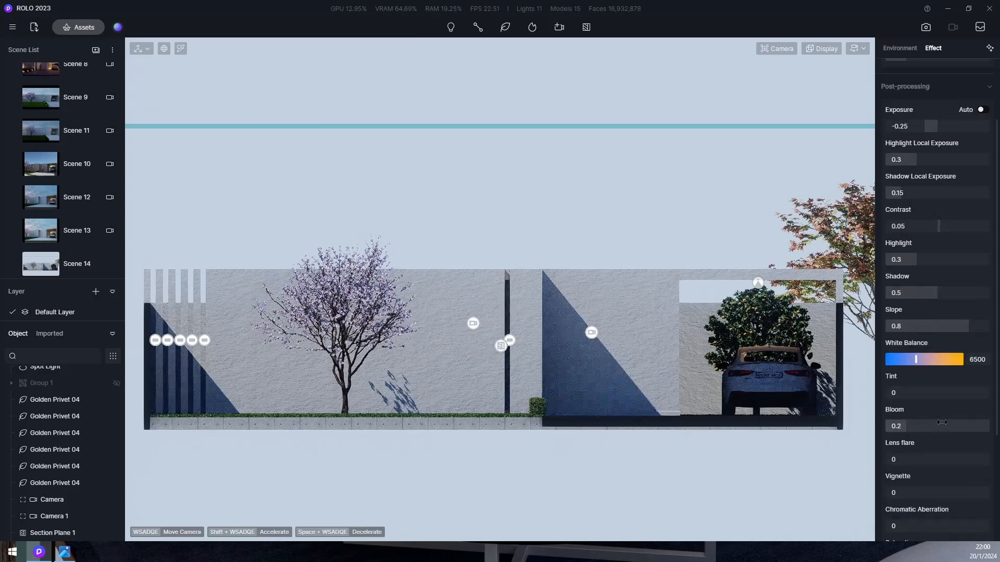
scroll(941, 423, "down", 2)
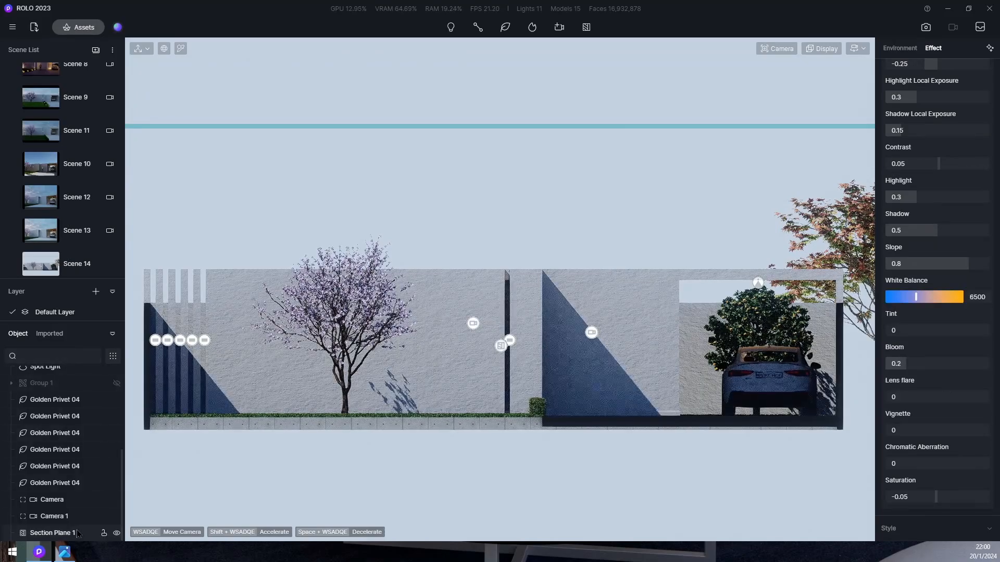
Step: Hide the luces nichos group and the Spot Light, and update Scene 14
scroll(78, 524, "up", 2)
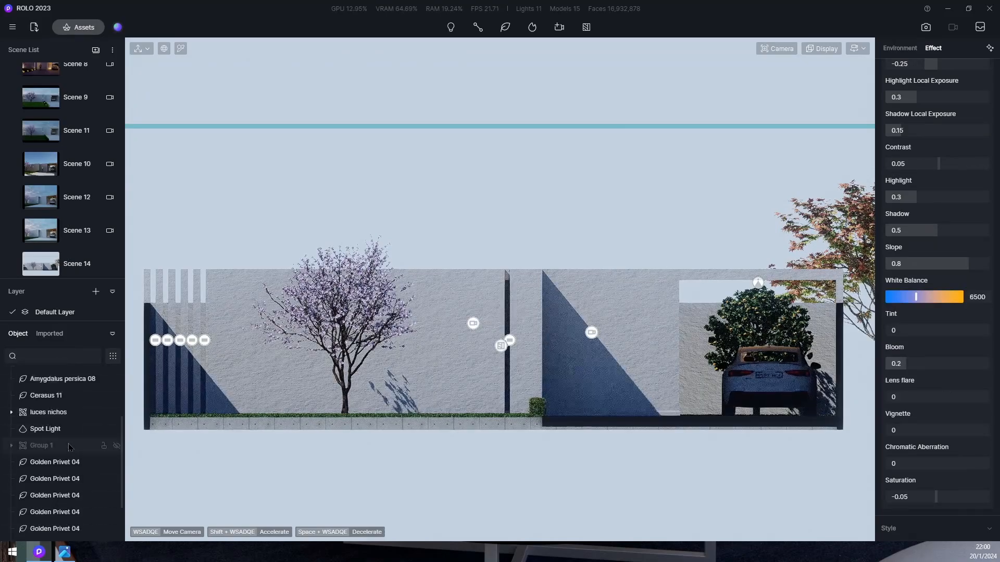
left_click(117, 413)
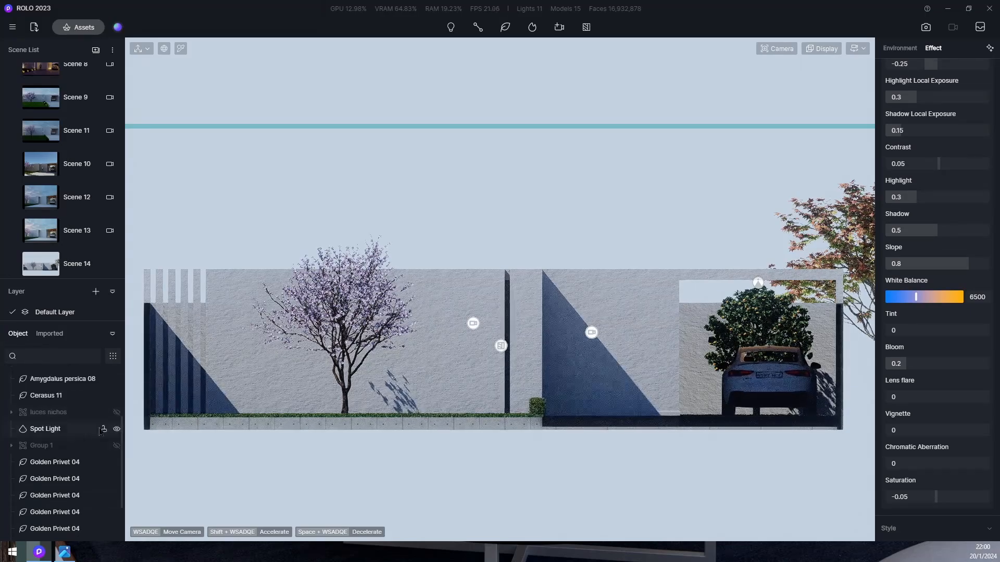
left_click(116, 430)
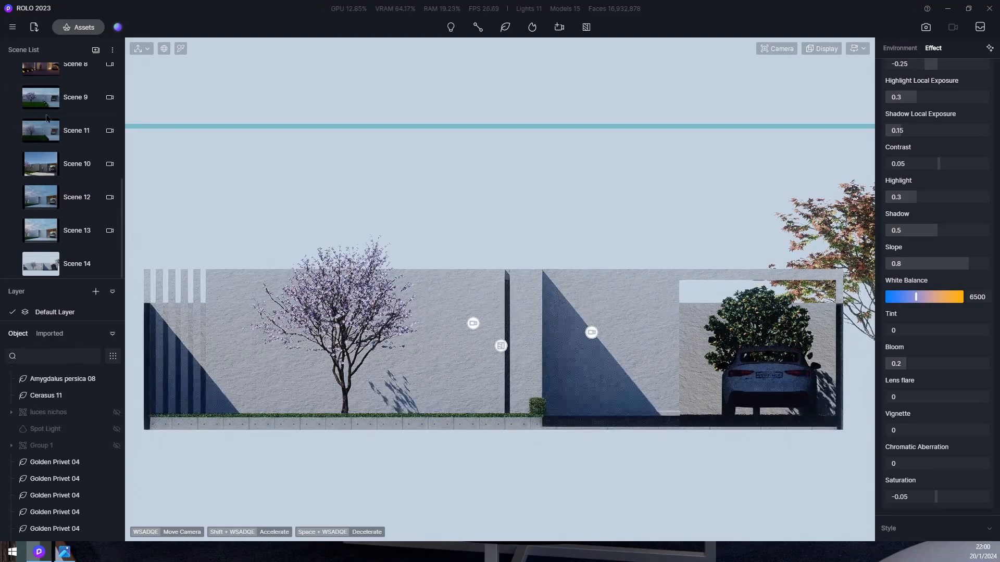
left_click(13, 265)
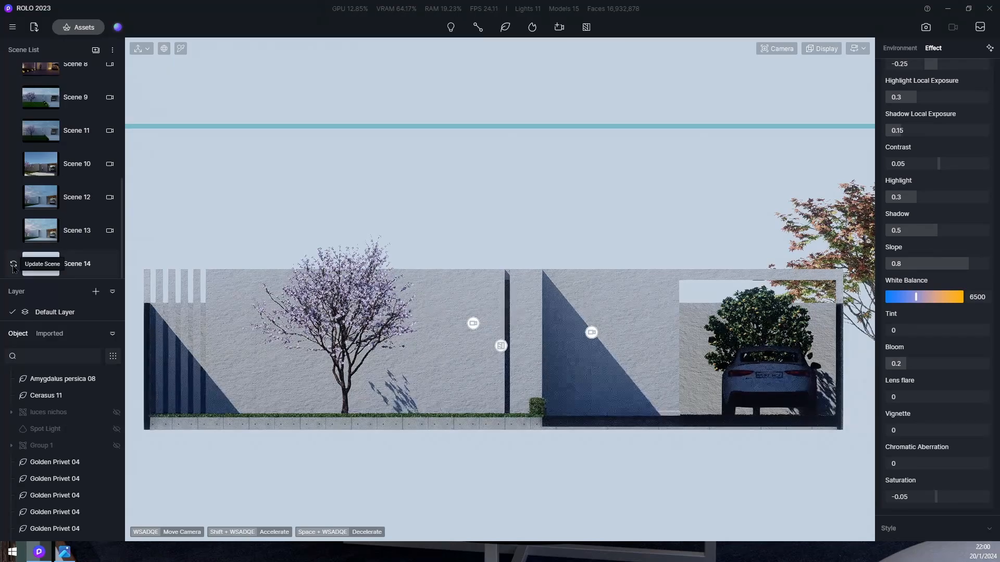
left_click(13, 267)
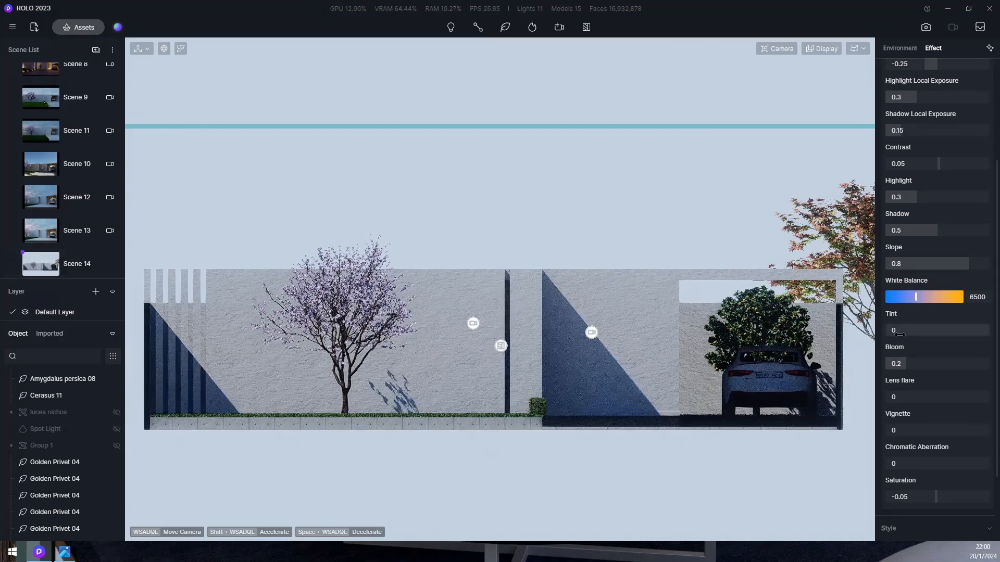
Step: Preview the AO style with a radius of 96 and turn it off again
scroll(957, 453, "down", 3)
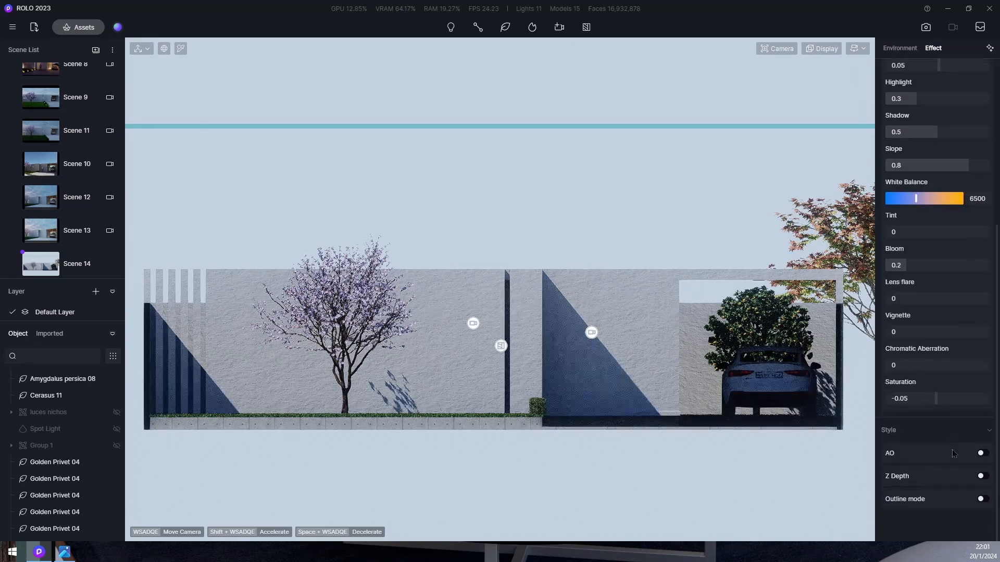
left_click(983, 453)
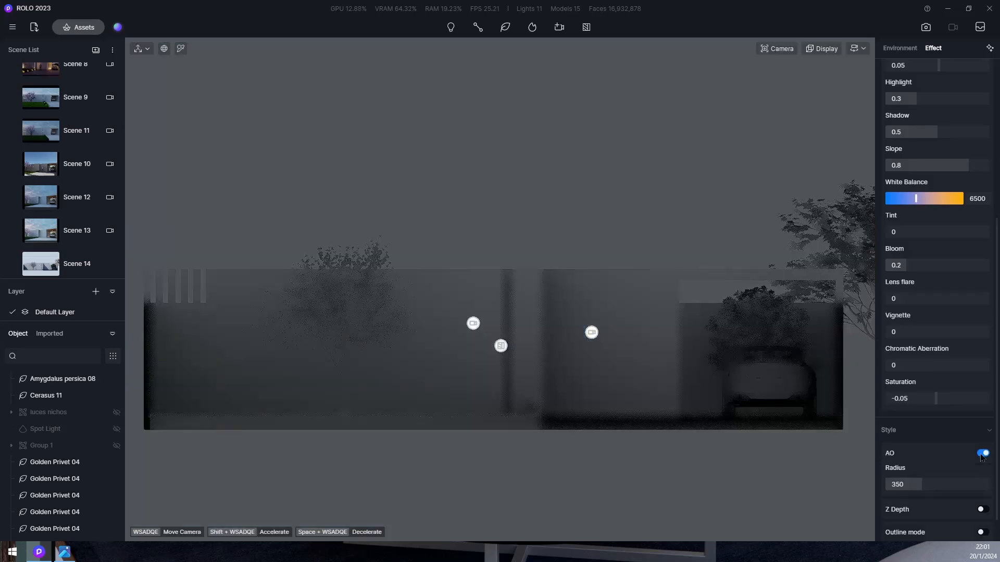
mouse_move(911, 492)
left_mouse_down()
mouse_move(887, 496)
mouse_move(902, 499)
left_mouse_up()
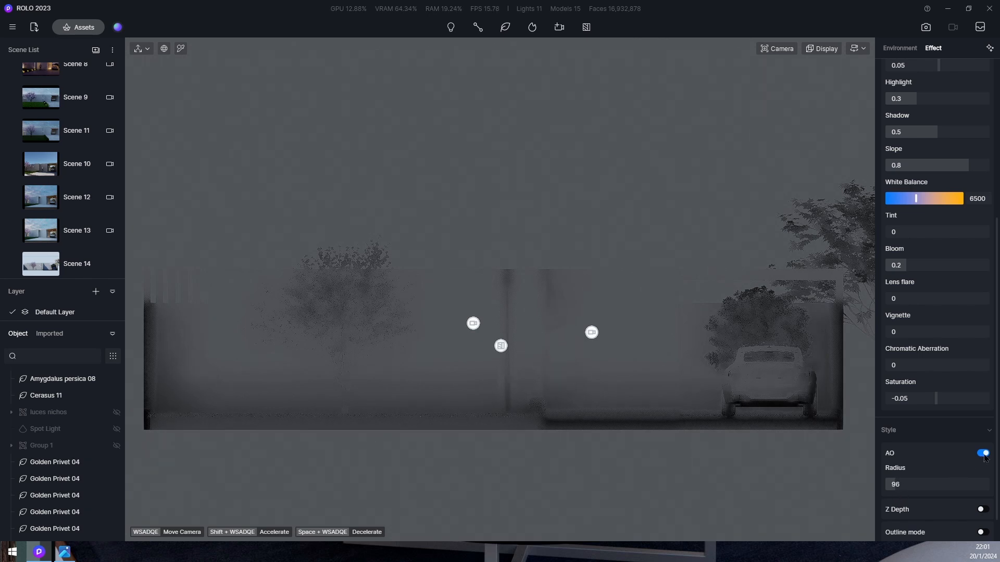
left_click(984, 453)
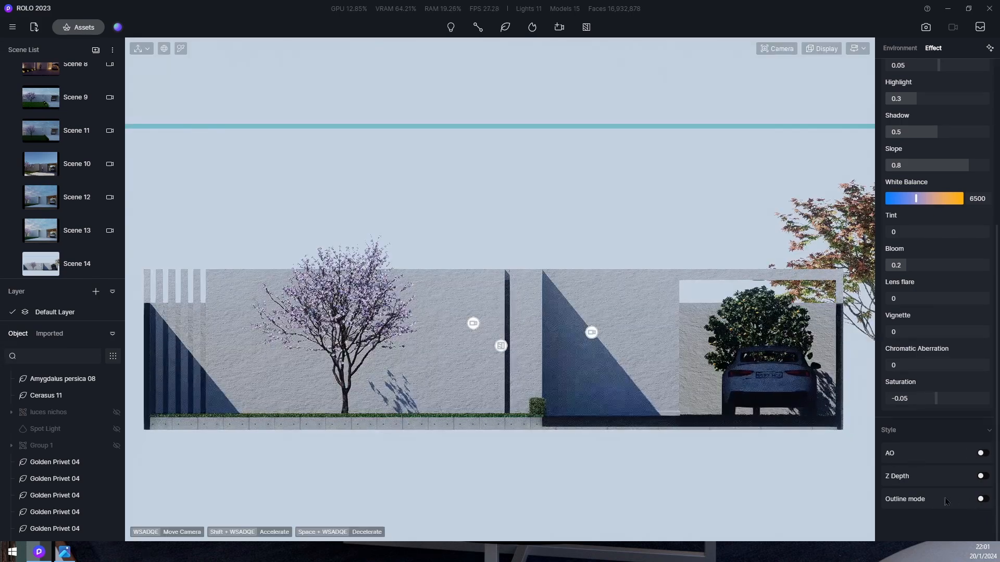
Step: Turn on the outline mode, comparing the view with and without it, and set the outline's line value to 0.9
left_click(982, 500)
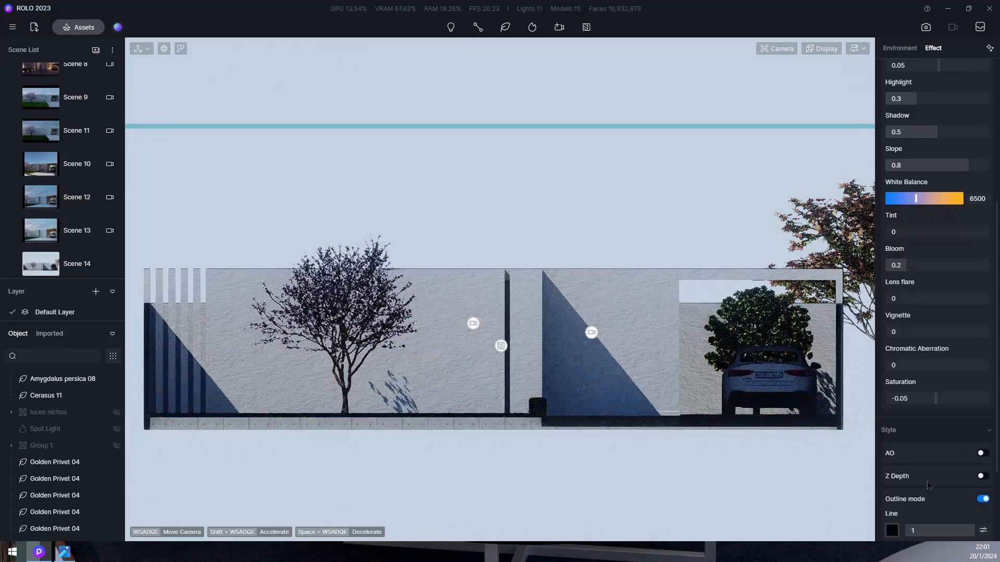
scroll(930, 486, "down", 3)
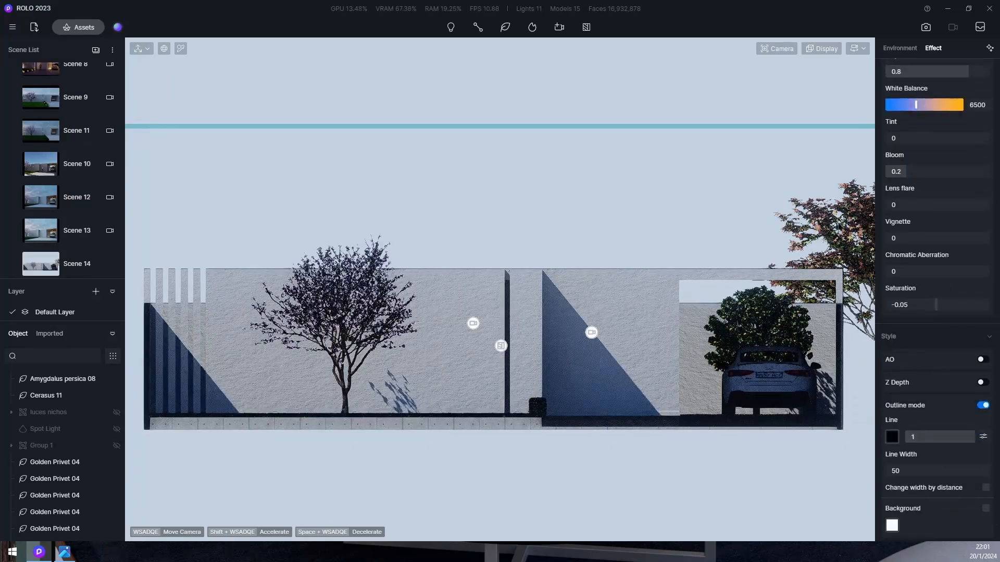
left_click(984, 405)
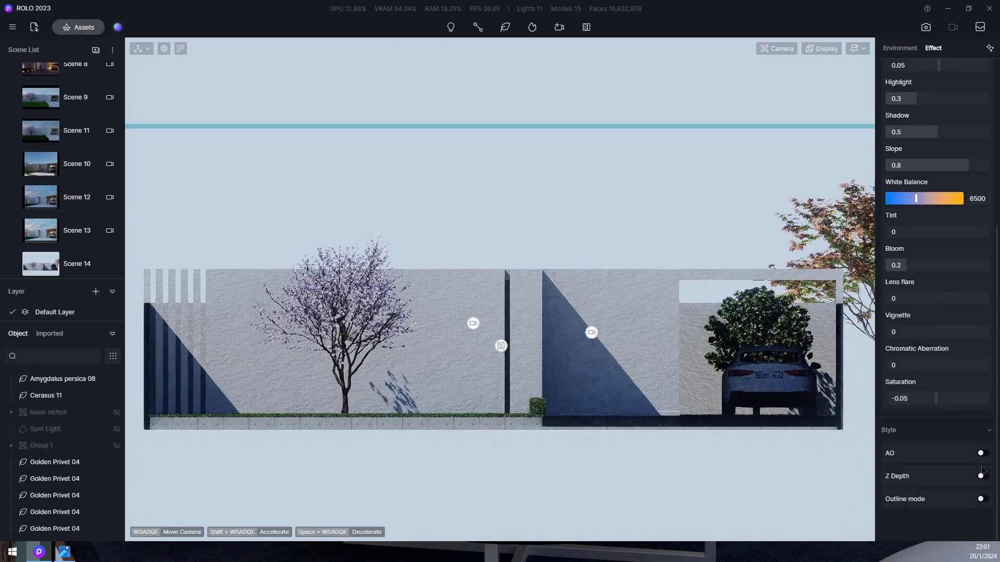
left_click(981, 499)
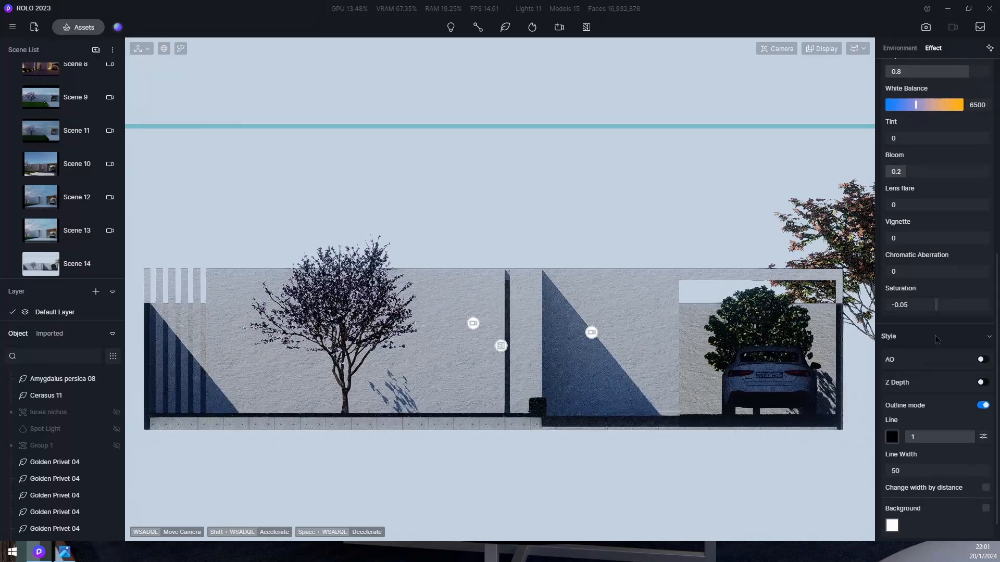
mouse_move(967, 409)
left_mouse_down()
mouse_move(919, 416)
mouse_move(967, 419)
left_mouse_up()
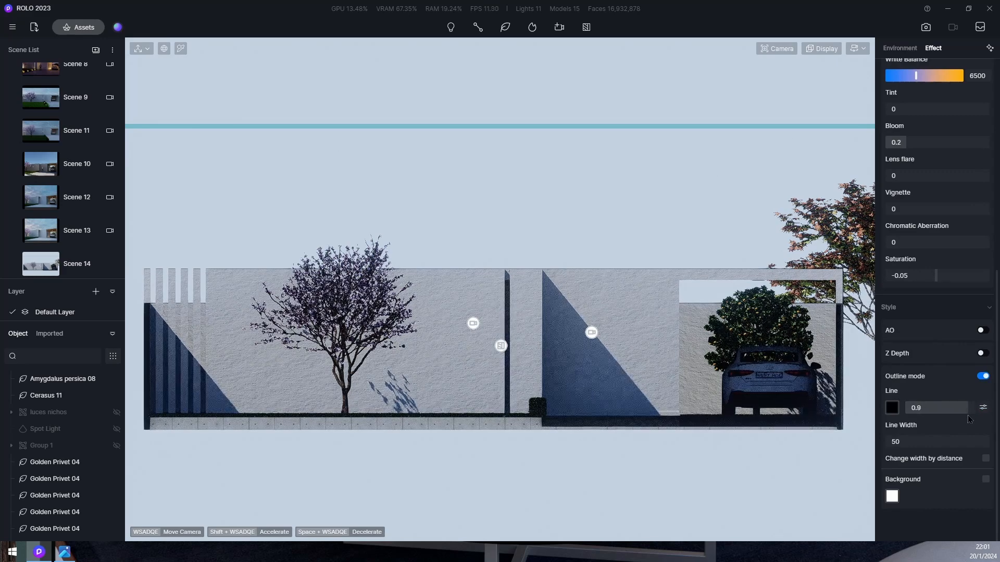
Step: Enable the individual inner contour with a line value of 0.1 and set the main outline's line value to 0.7
left_click(983, 409)
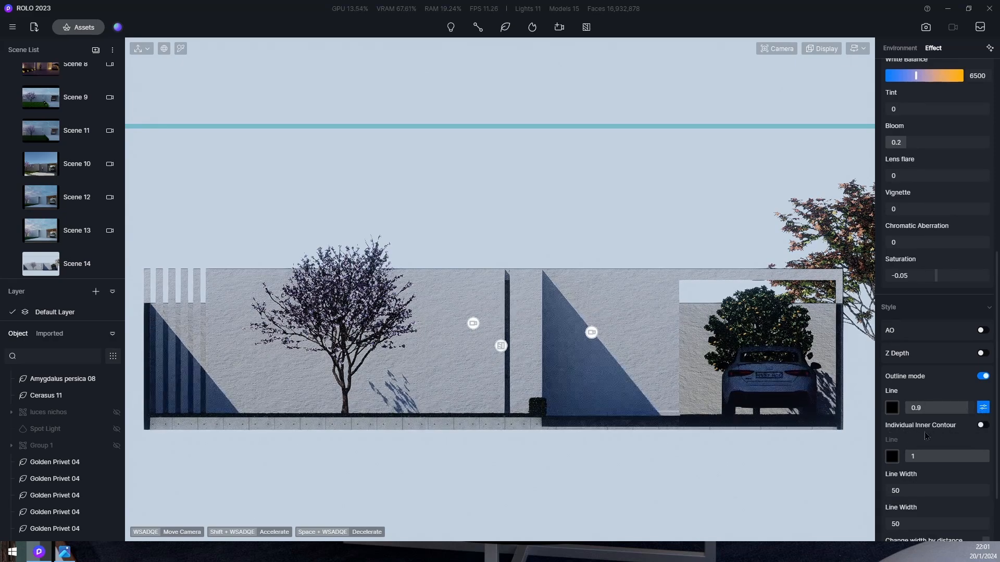
left_click(983, 426)
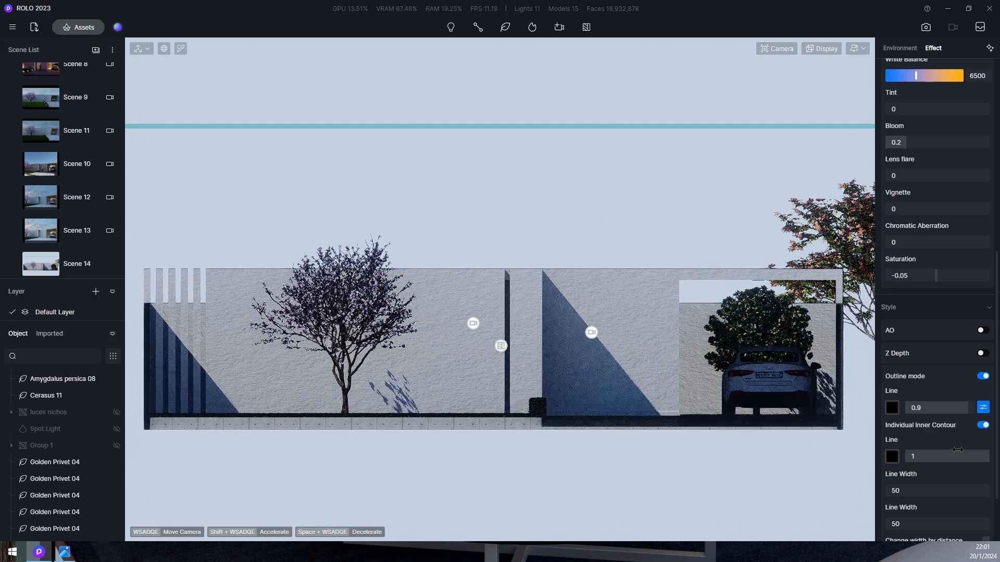
left_click_drag(986, 456, 909, 469)
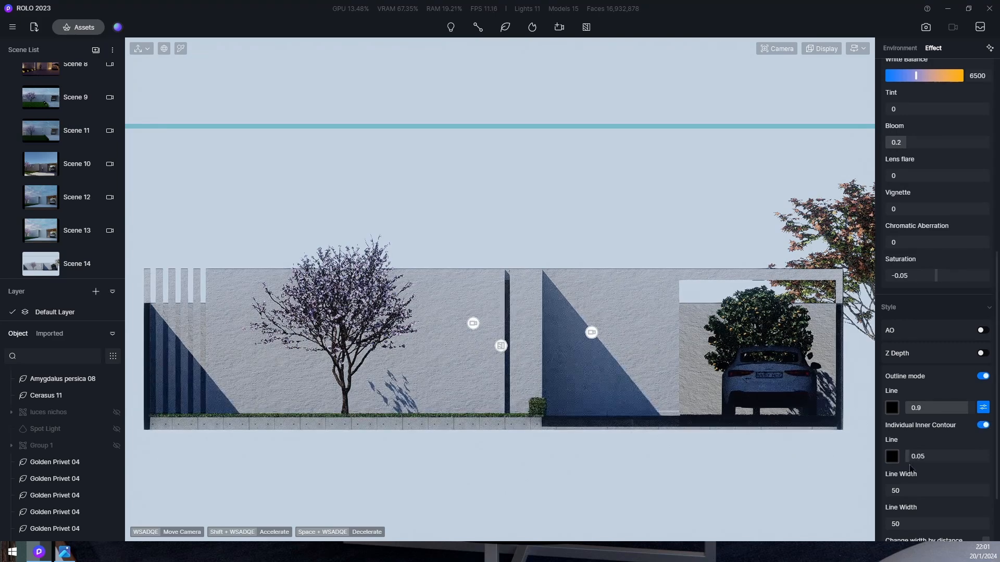
left_click_drag(960, 407, 913, 418)
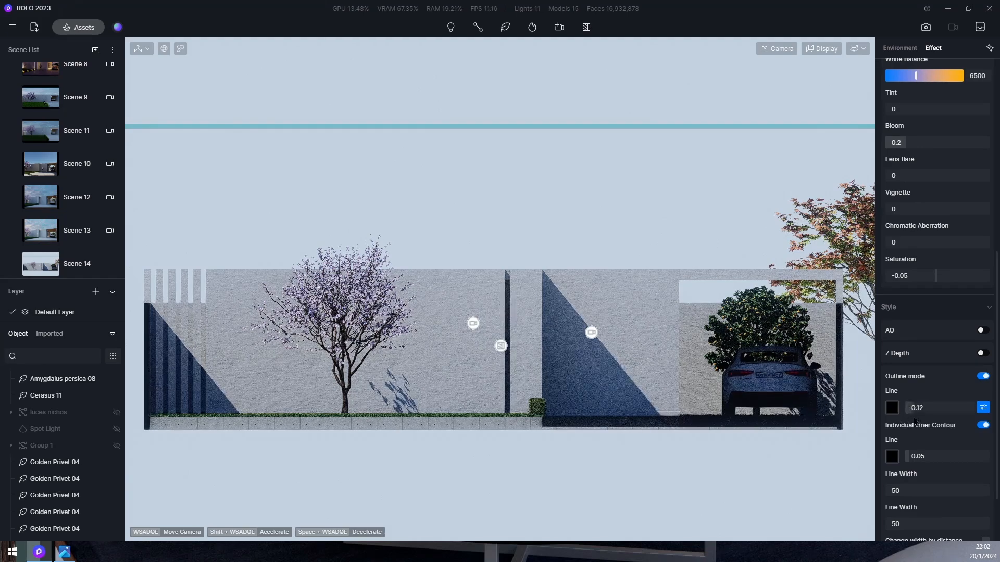
mouse_move(910, 456)
left_mouse_down()
mouse_move(998, 458)
mouse_move(903, 460)
mouse_move(913, 460)
left_mouse_up()
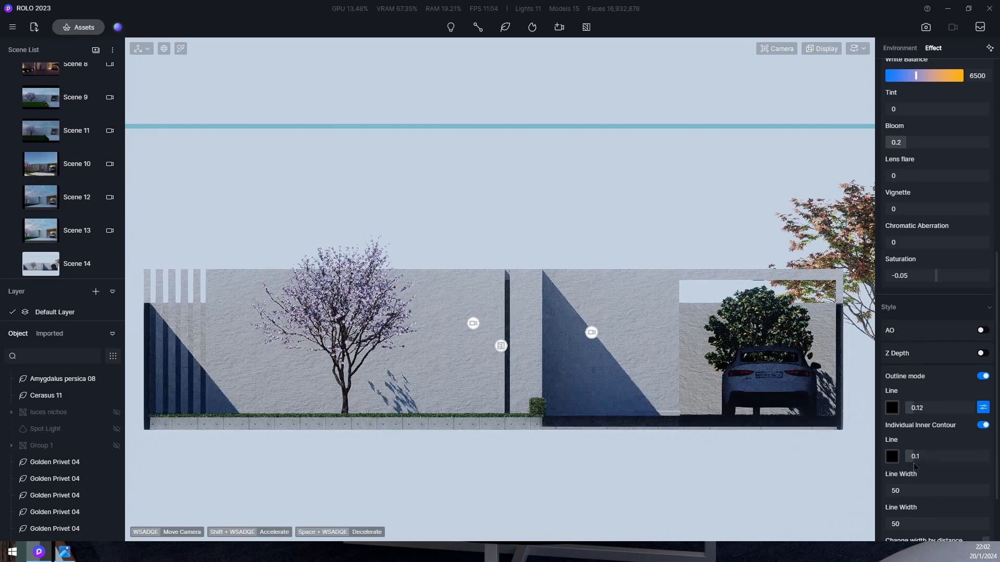
left_click_drag(918, 409, 957, 426)
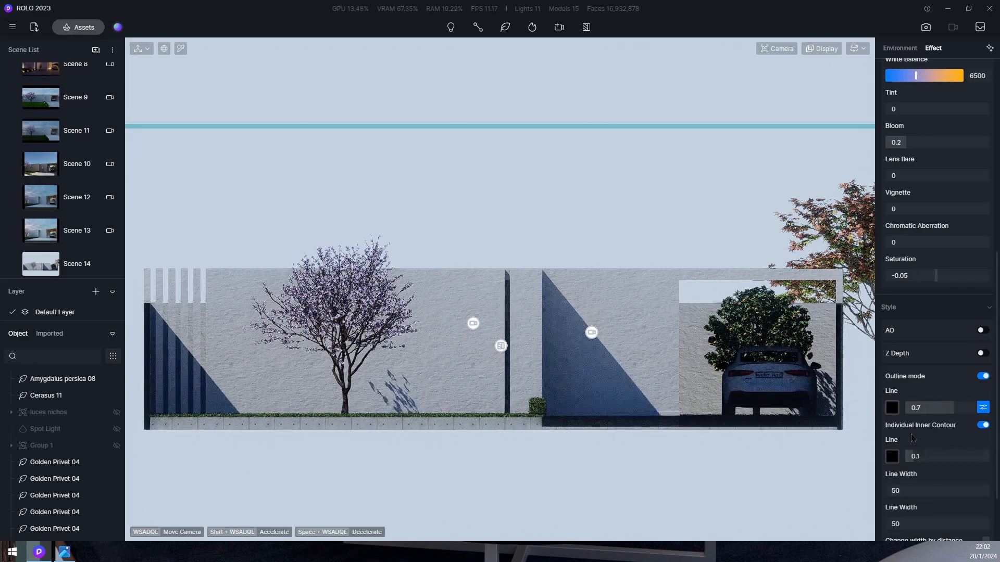
Step: Preview the outline style's distance-based width and plain background options and leave both turned off
scroll(920, 476, "down", 2)
scroll(942, 478, "down", 1)
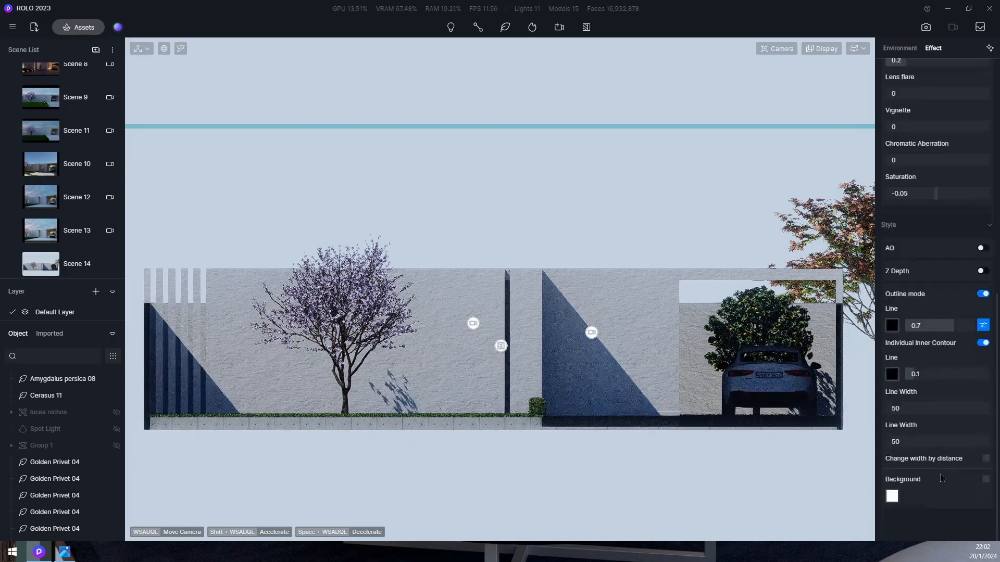
left_click(986, 459)
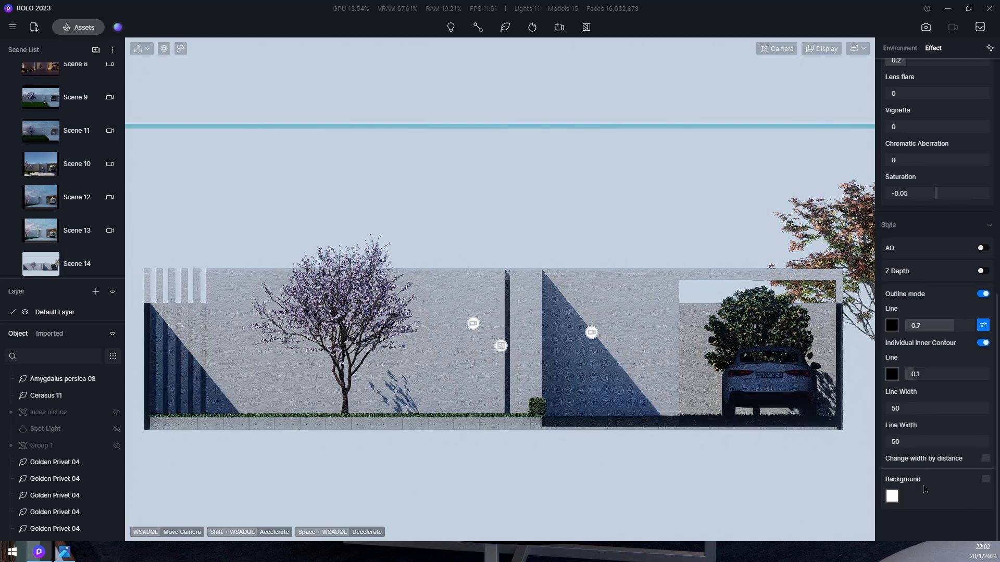
left_click(986, 479)
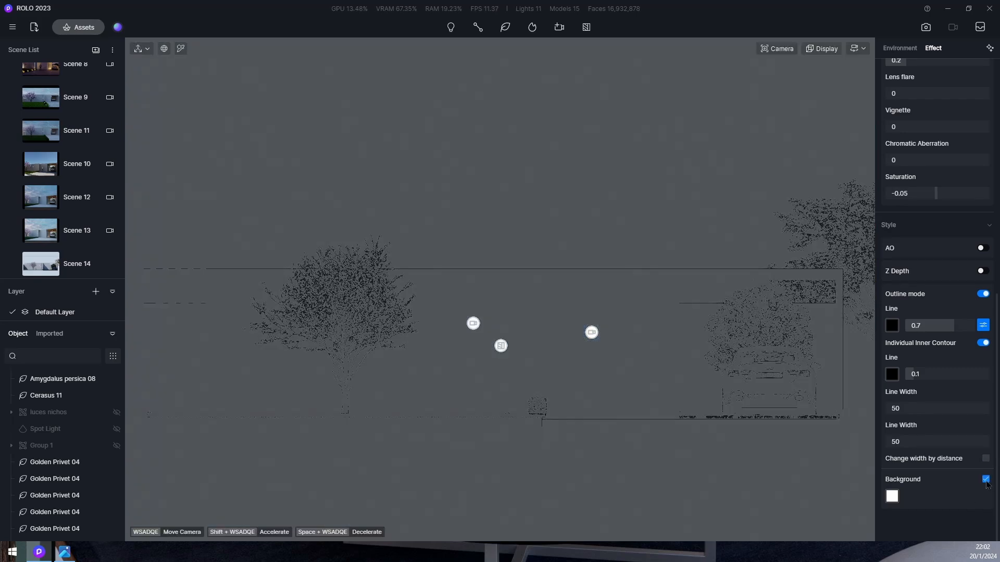
left_click(986, 480)
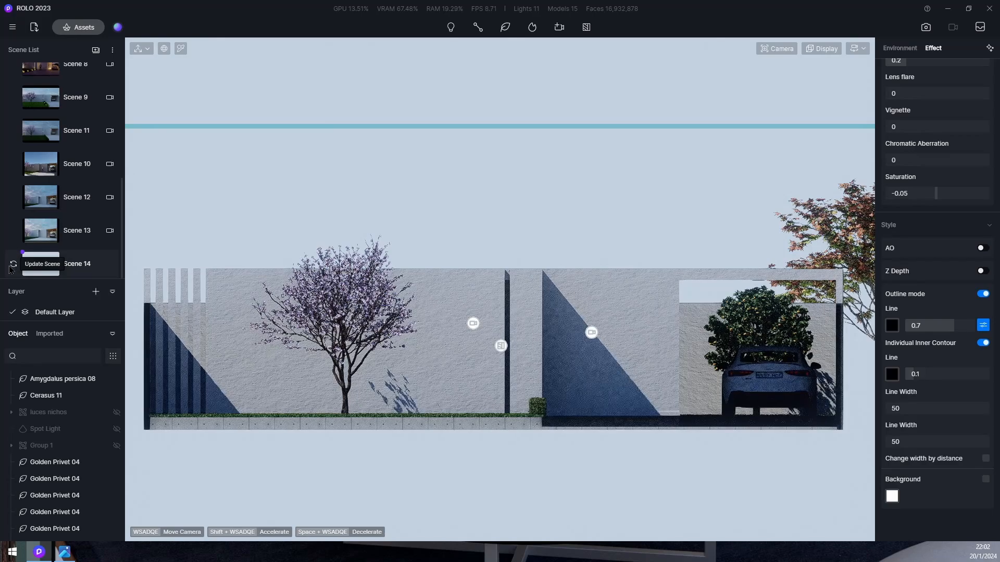
Step: Update Scene 14 and set up the image render with a 16:9 aspect ratio at 4k, without extra channels
left_click(13, 265)
left_click(925, 26)
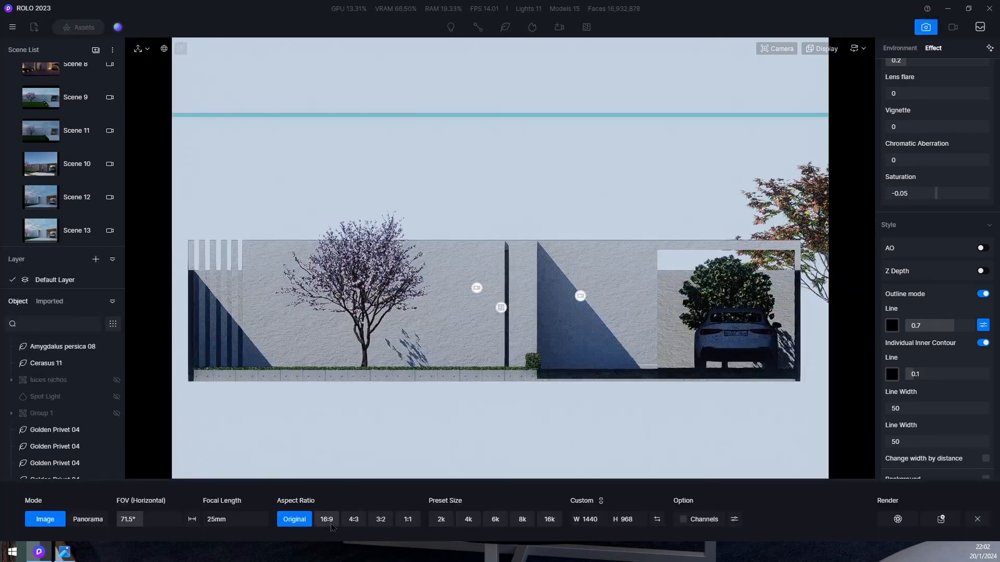
left_click(327, 519)
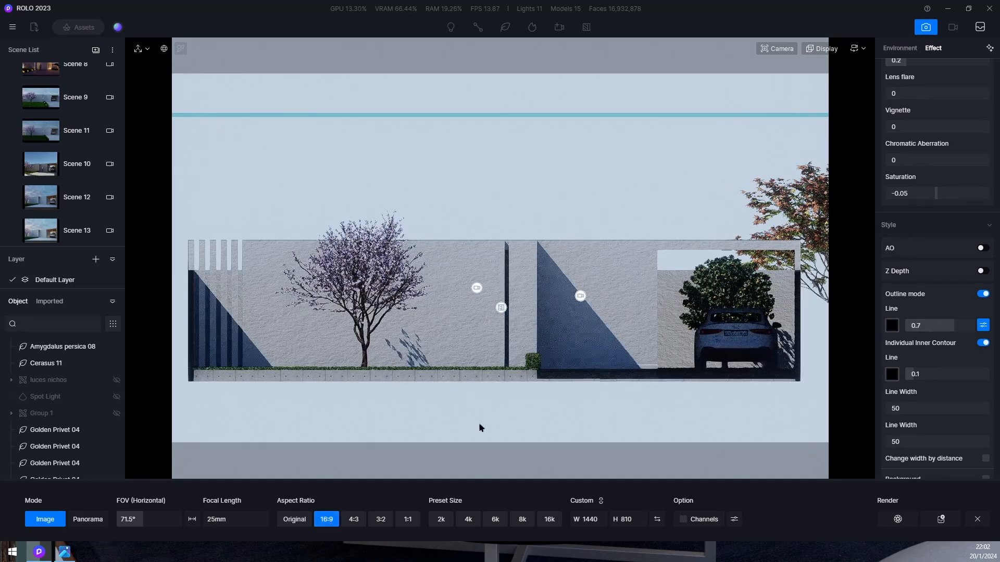
left_click(473, 522)
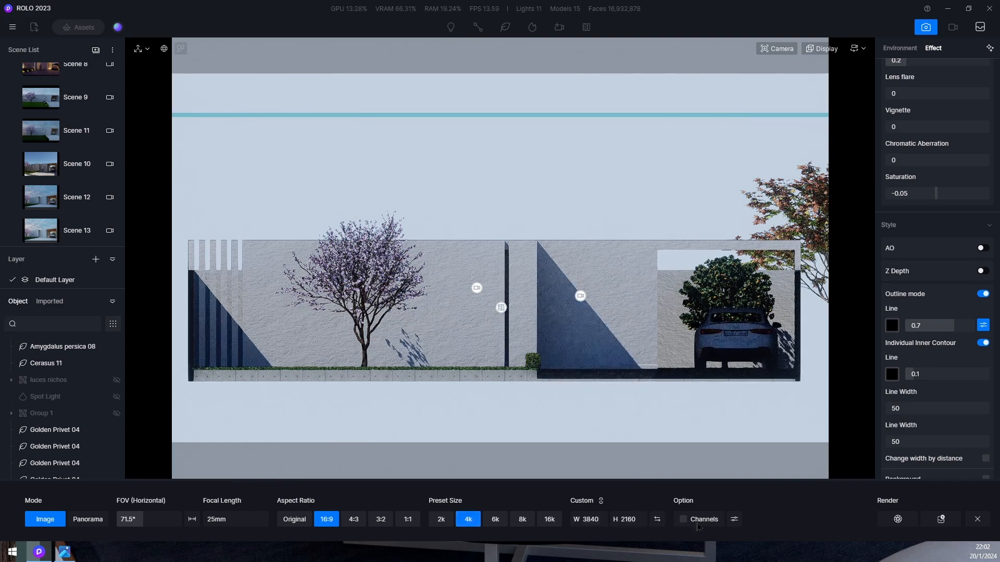
left_click(735, 520)
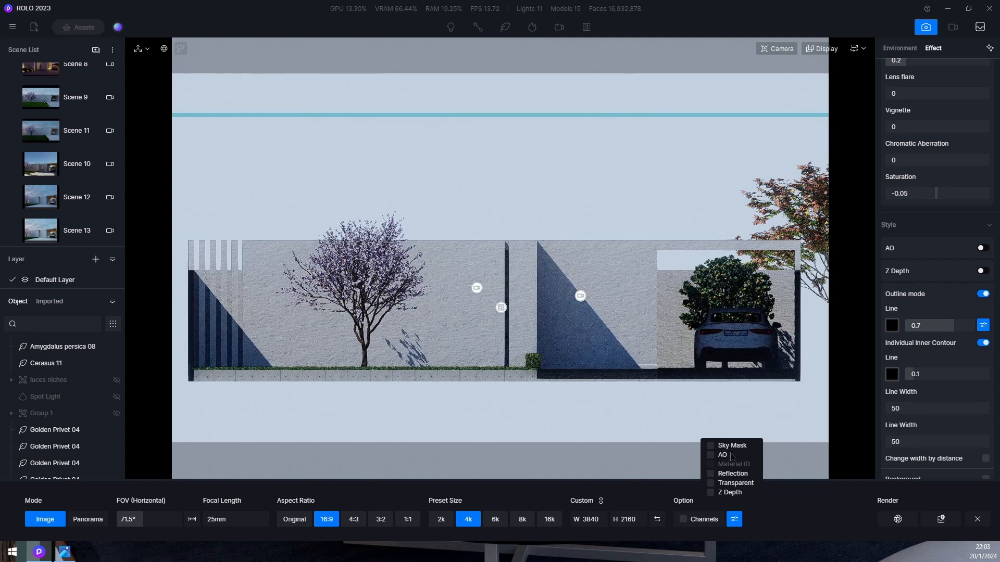
left_click(771, 510)
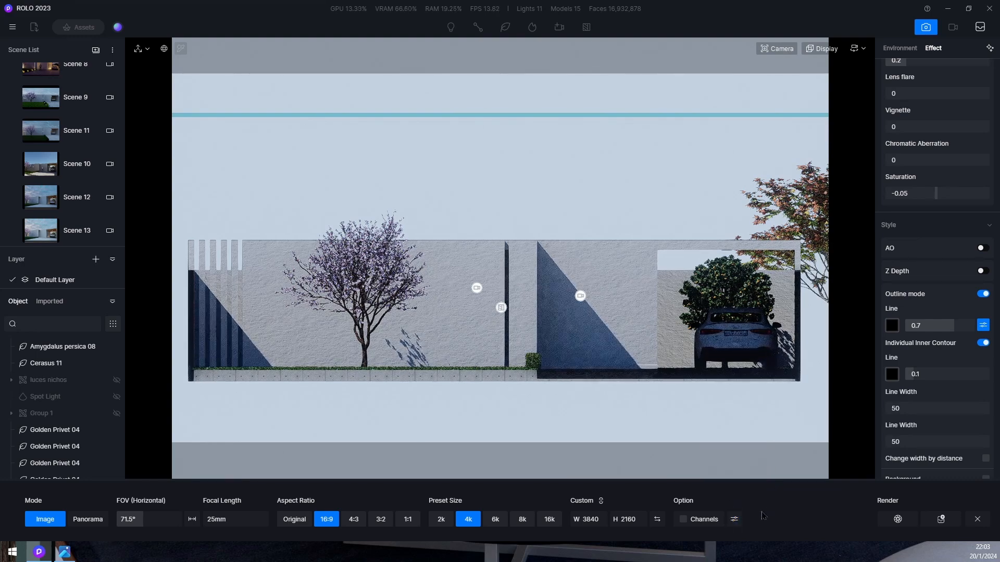
Step: Render the elevation view and save the image as elevacion.png
left_click(941, 519)
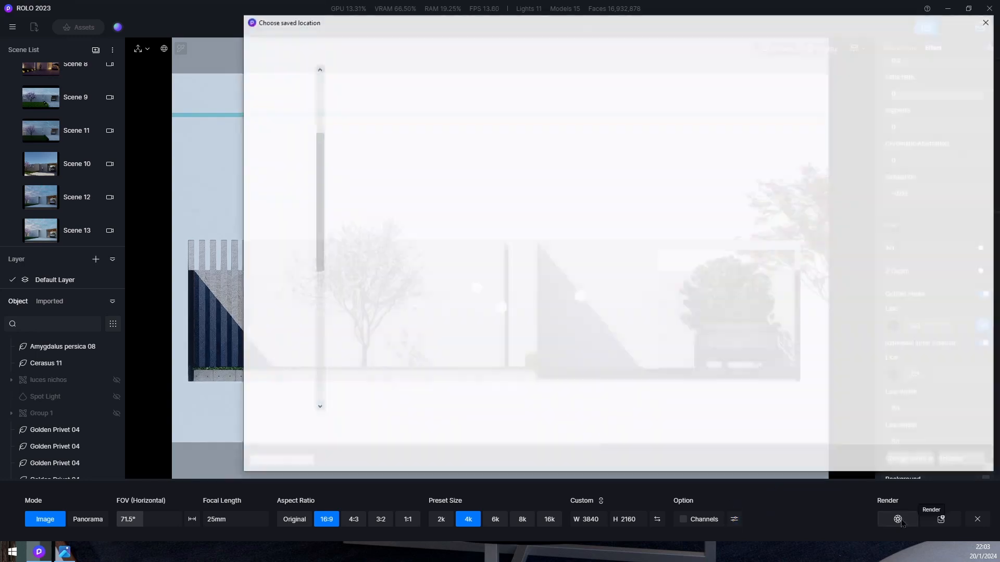
left_click_drag(833, 80, 999, 39)
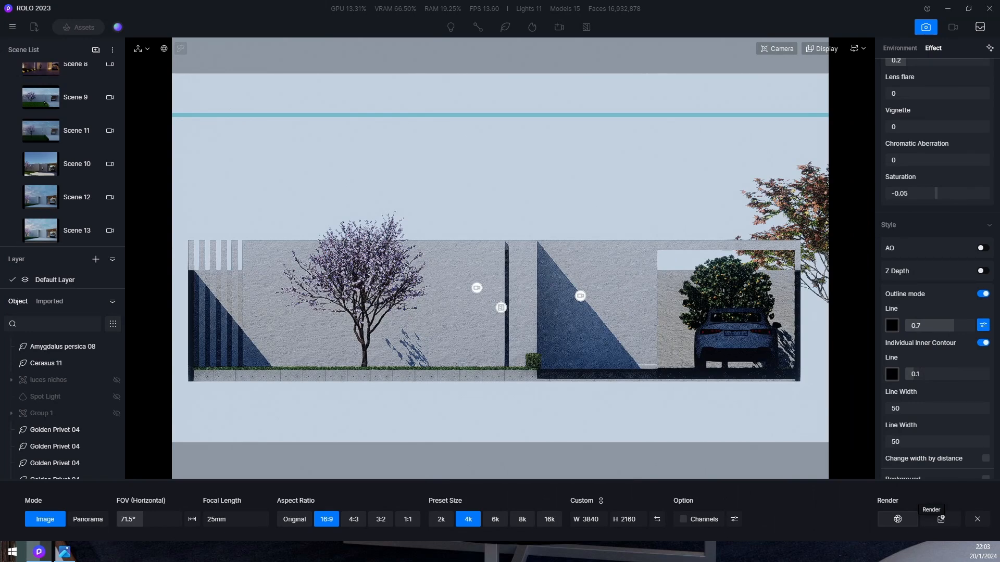
left_click(941, 519)
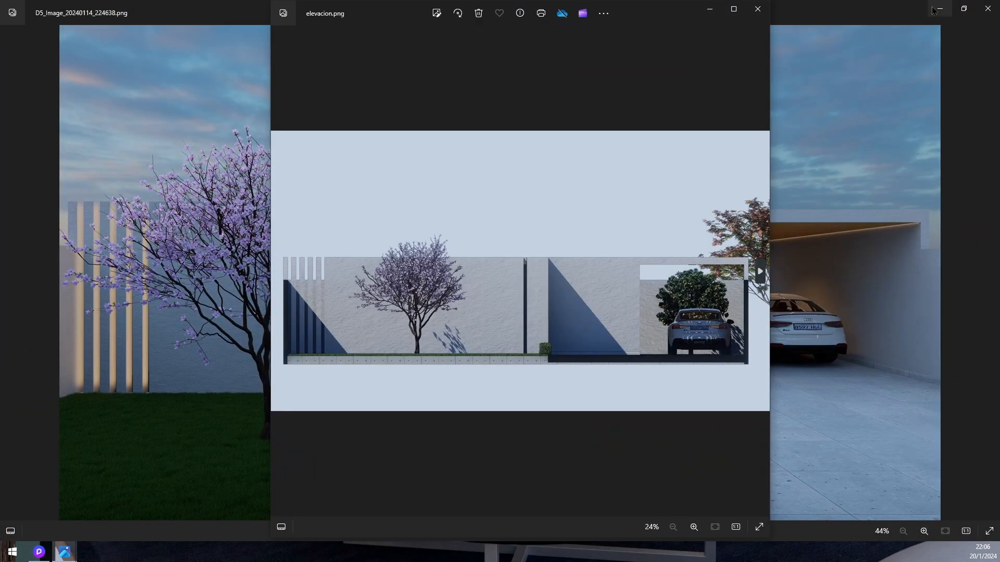
Step: Examine the rendered elevacion.png full screen, inspecting the outlines on the slats, blossom tree, walls and car up close
left_click(736, 11)
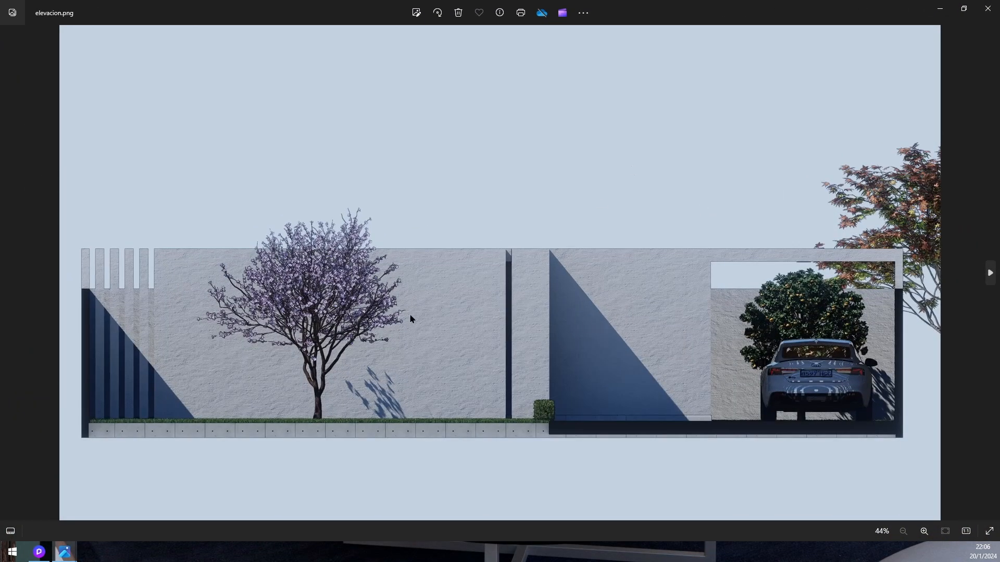
scroll(748, 462, "up", 2)
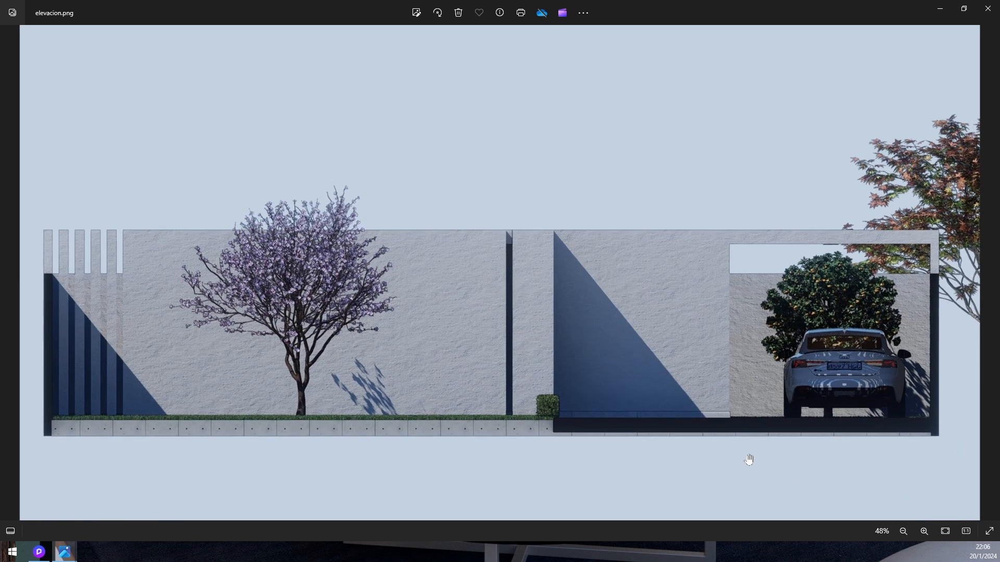
scroll(646, 341, "up", 1)
scroll(629, 322, "up", 2)
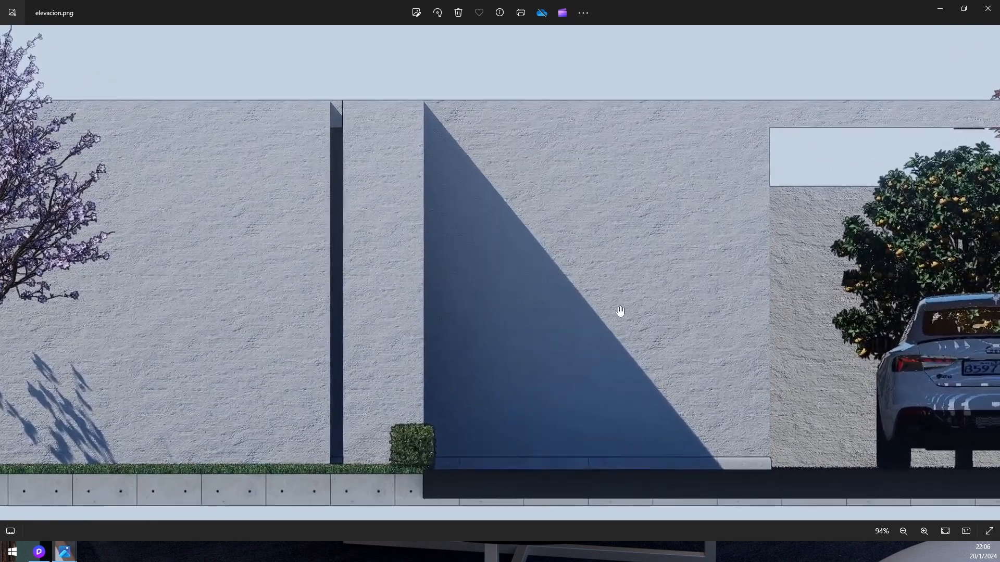
left_click_drag(281, 213, 771, 259)
left_click_drag(381, 268, 491, 164)
left_click_drag(433, 202, 482, 296)
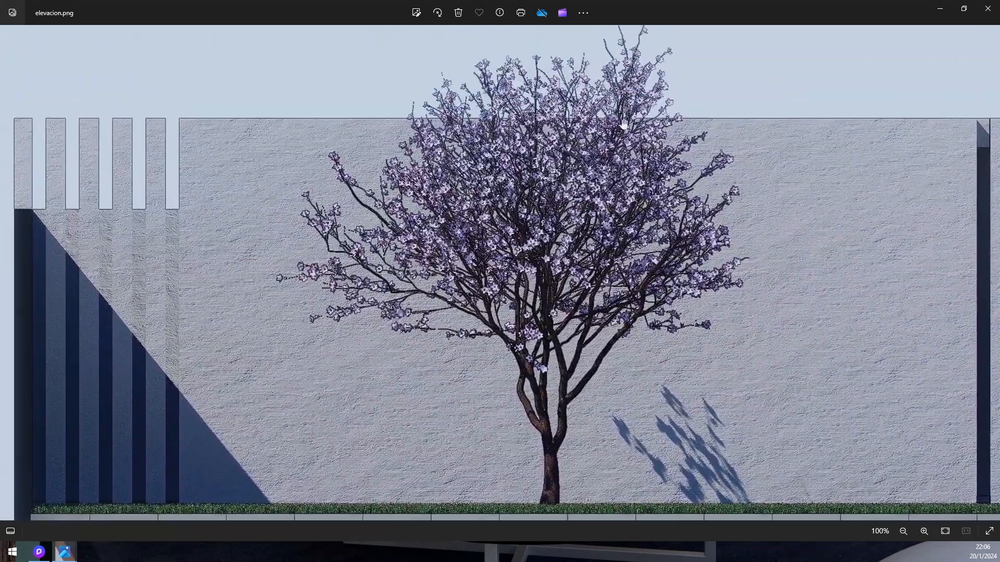
left_click_drag(313, 284, 348, 246)
left_click_drag(724, 207, 367, 272)
left_click_drag(712, 245, 507, 190)
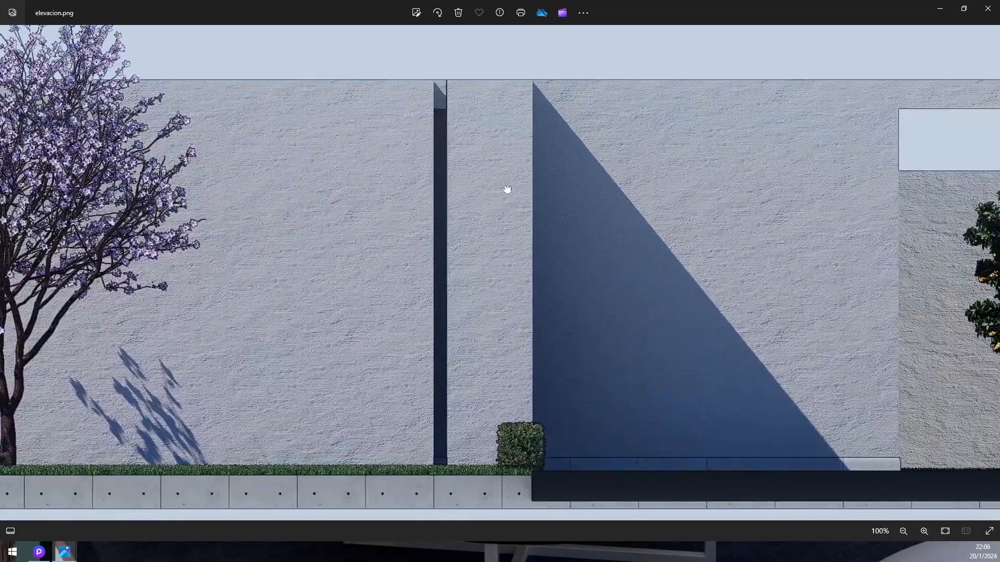
left_click_drag(725, 172, 443, 179)
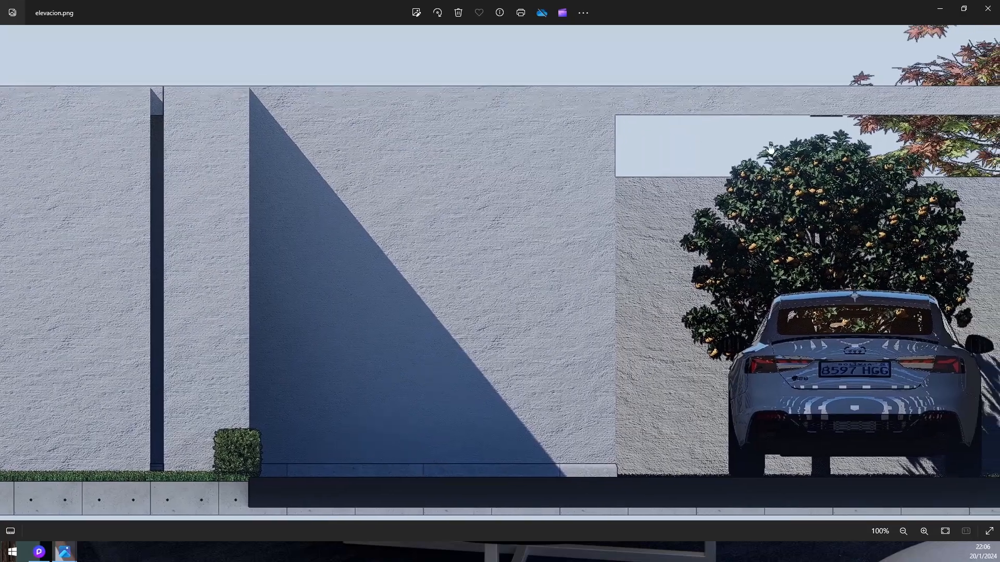
left_click_drag(714, 149, 574, 139)
left_click_drag(657, 223, 794, 236)
left_click_drag(681, 214, 738, 268)
scroll(739, 267, "down", 3)
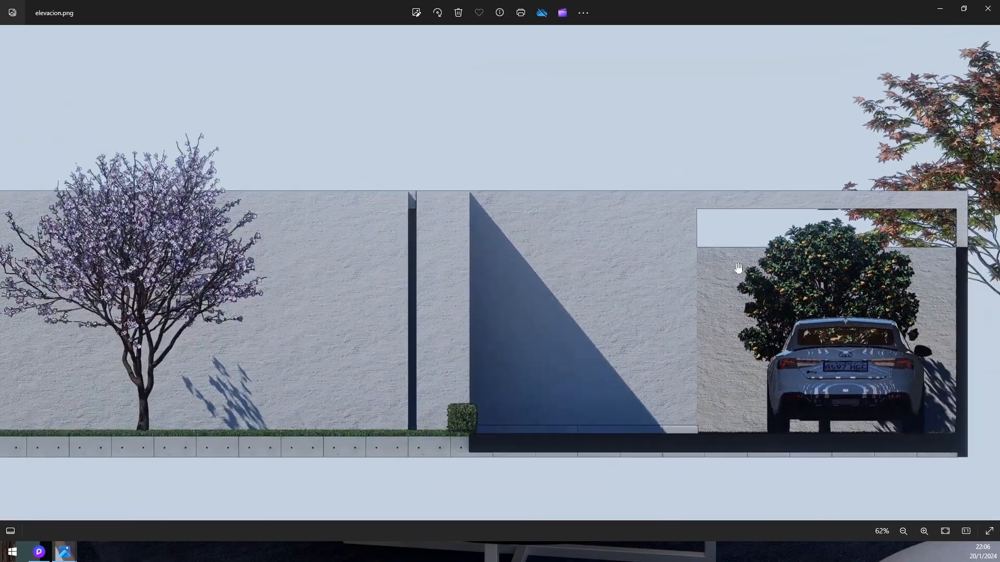
left_click_drag(623, 236, 763, 113)
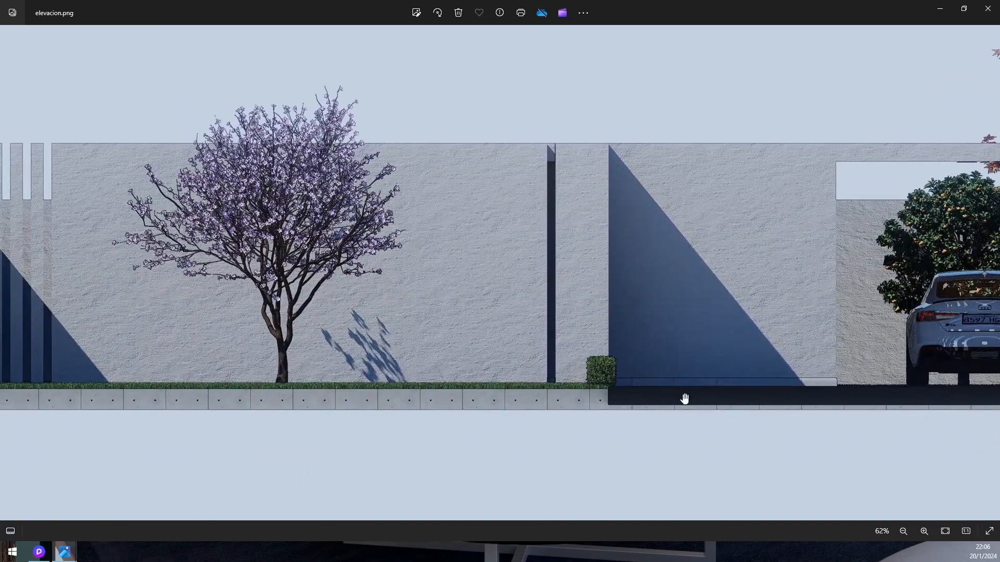
scroll(536, 415, "down", 3)
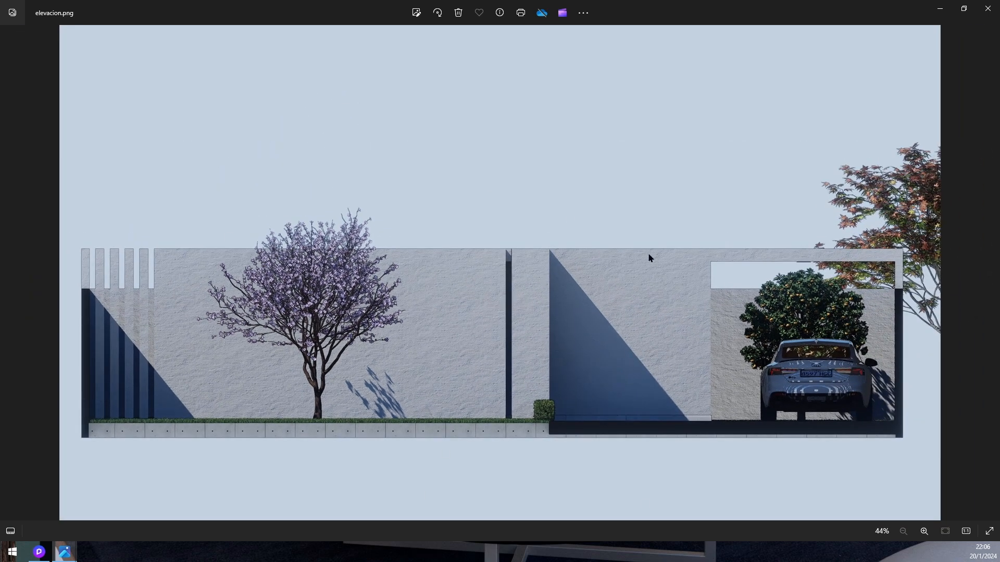
Step: Close the rendered images and the finished render's dialog, and update Scene 14
left_click(990, 273)
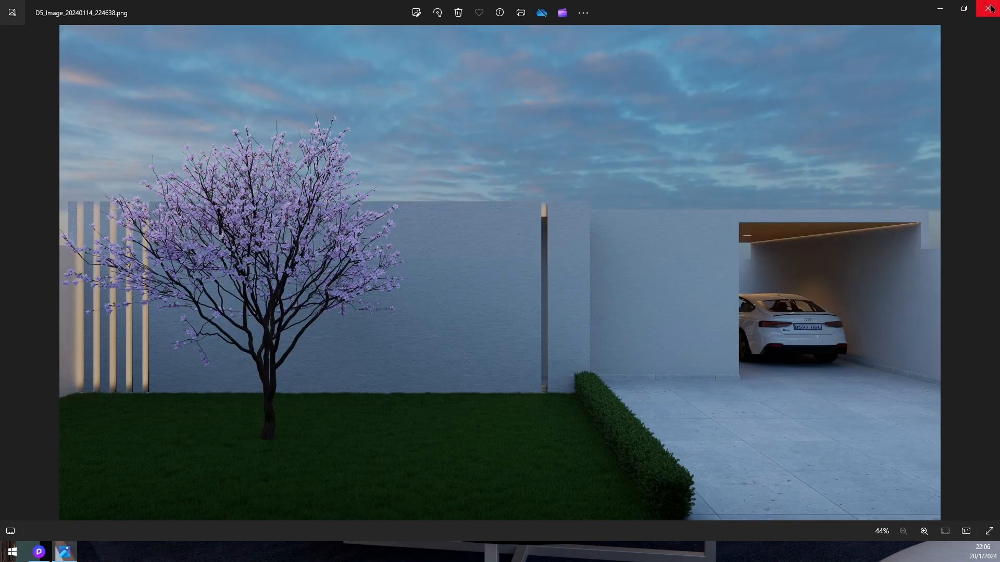
left_click(990, 8)
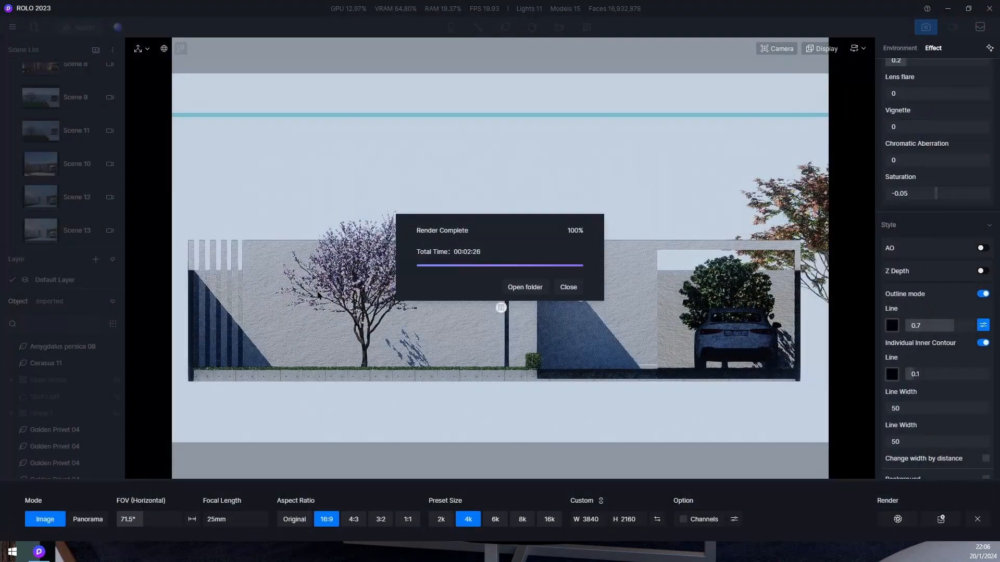
left_click(568, 288)
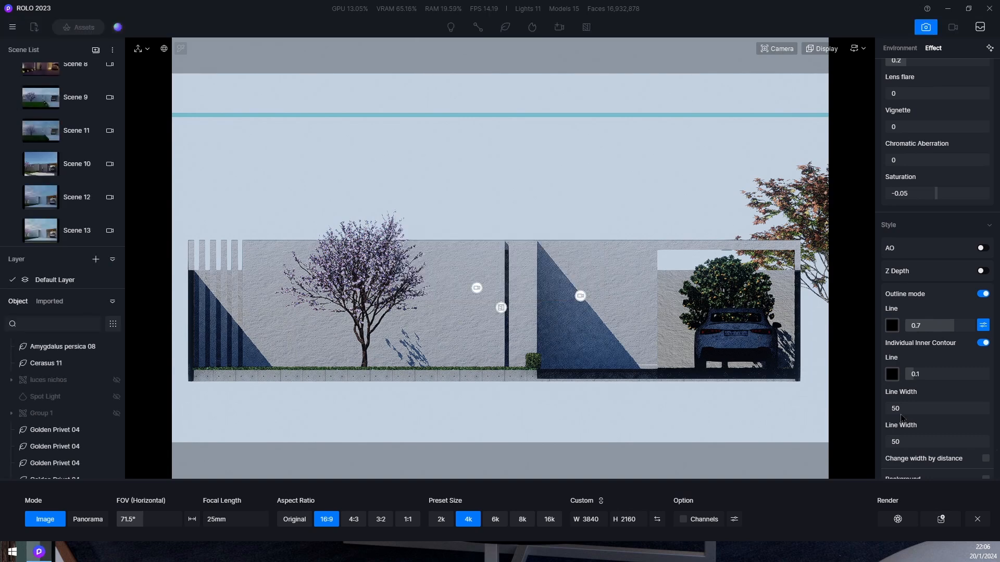
scroll(78, 216, "down", 1)
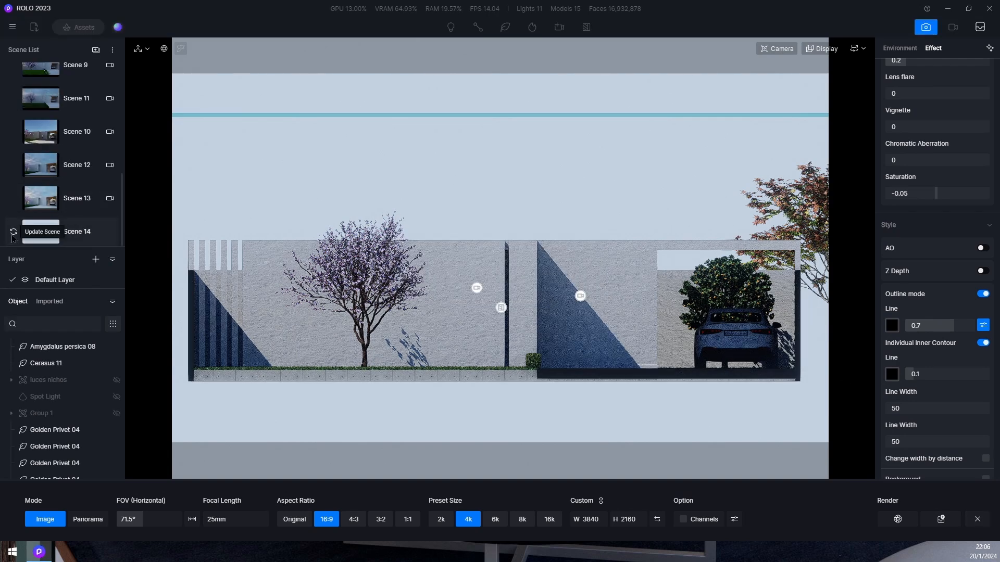
left_click(14, 233)
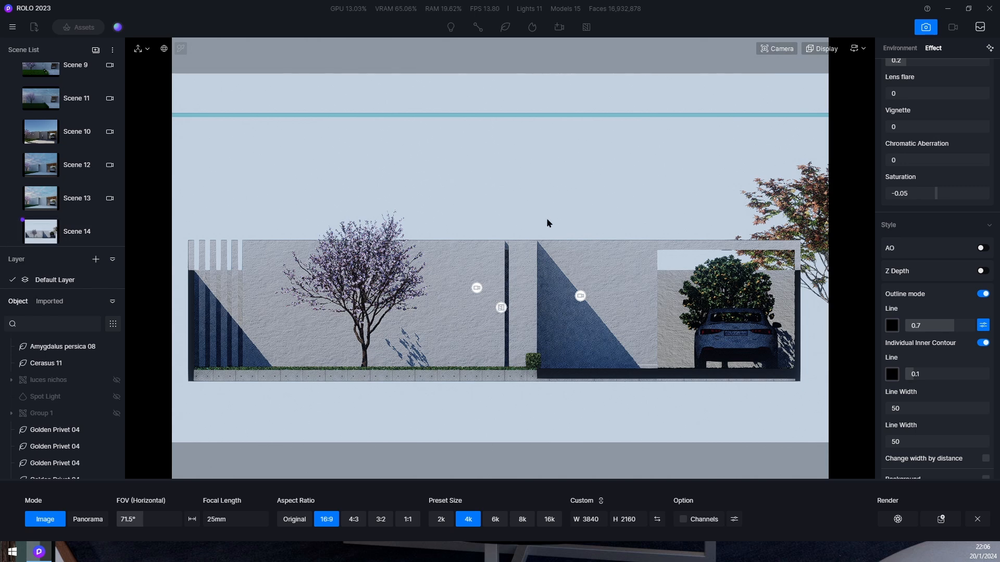